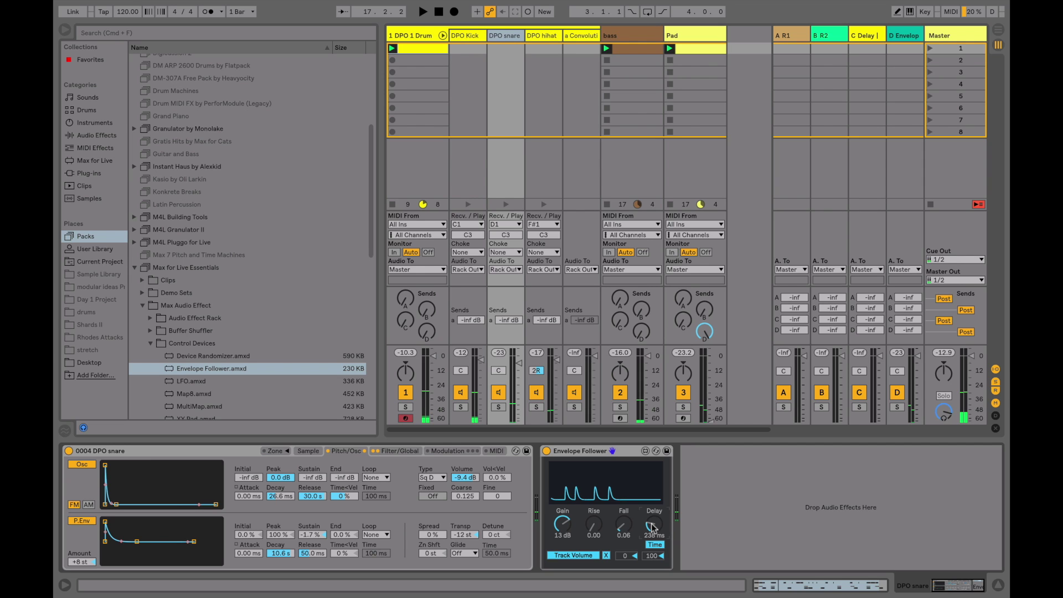
Step: Listen to the snare modulation, then duplicate the DPO Kick's Envelope Follower
{"action": "key", "text": "space"}
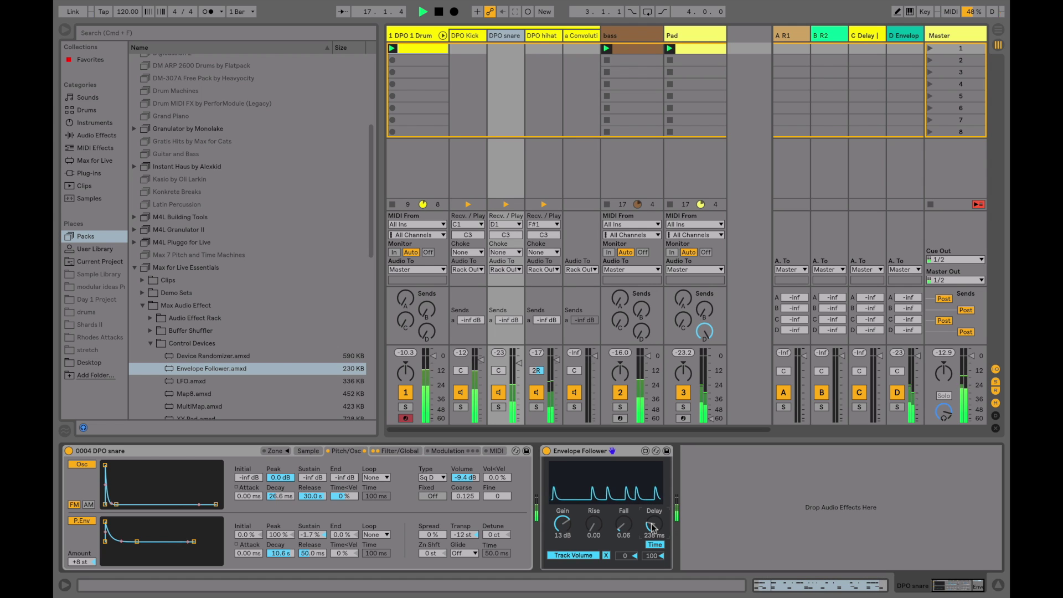
{"action": "key", "text": "space"}
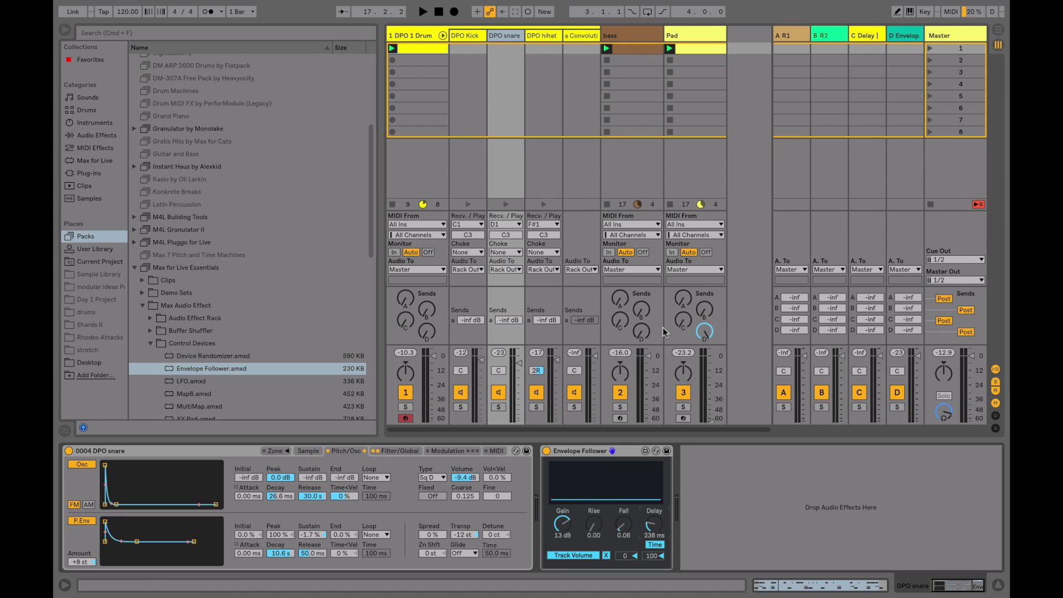
{"action": "left_click", "coordinate": [469, 37]}
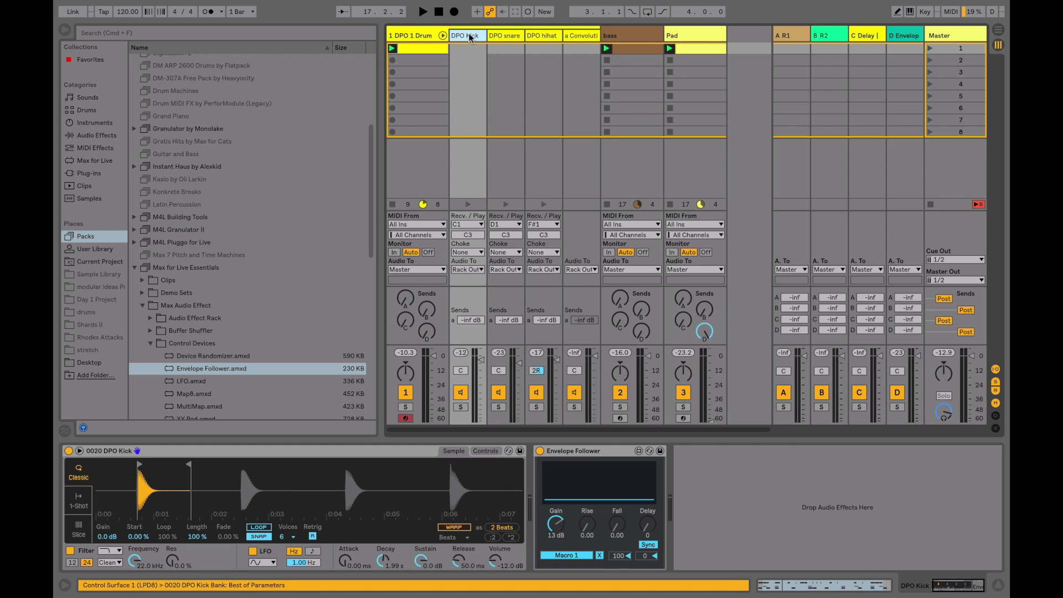
{"action": "left_click", "coordinate": [585, 454]}
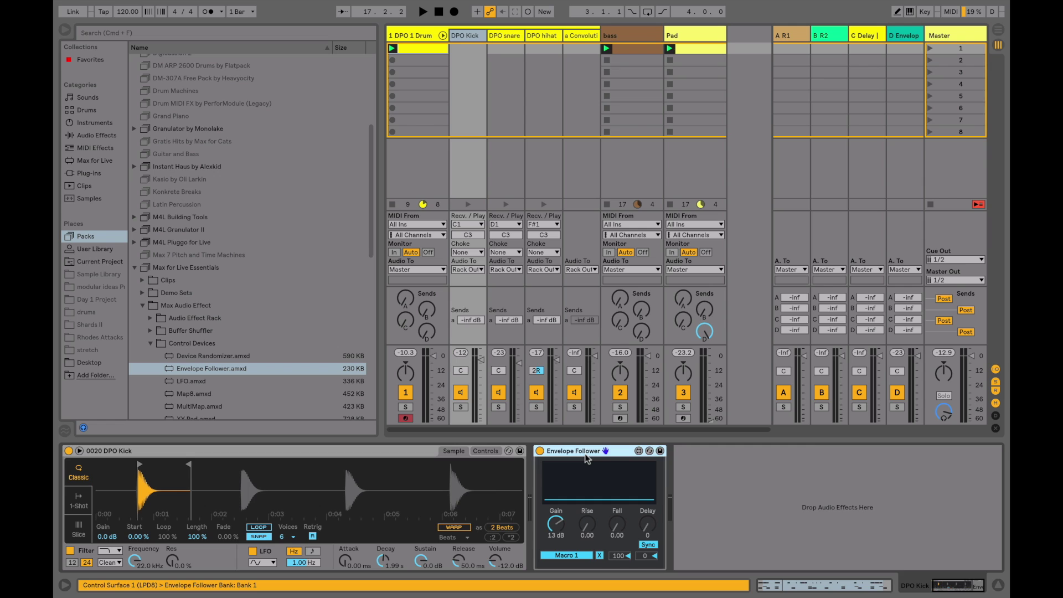
{"action": "key", "text": "super+d"}
Step: Clear the copy's mapping, remap it to the Pad's send C, and view the C Delay return
{"action": "left_click", "coordinate": [741, 556]}
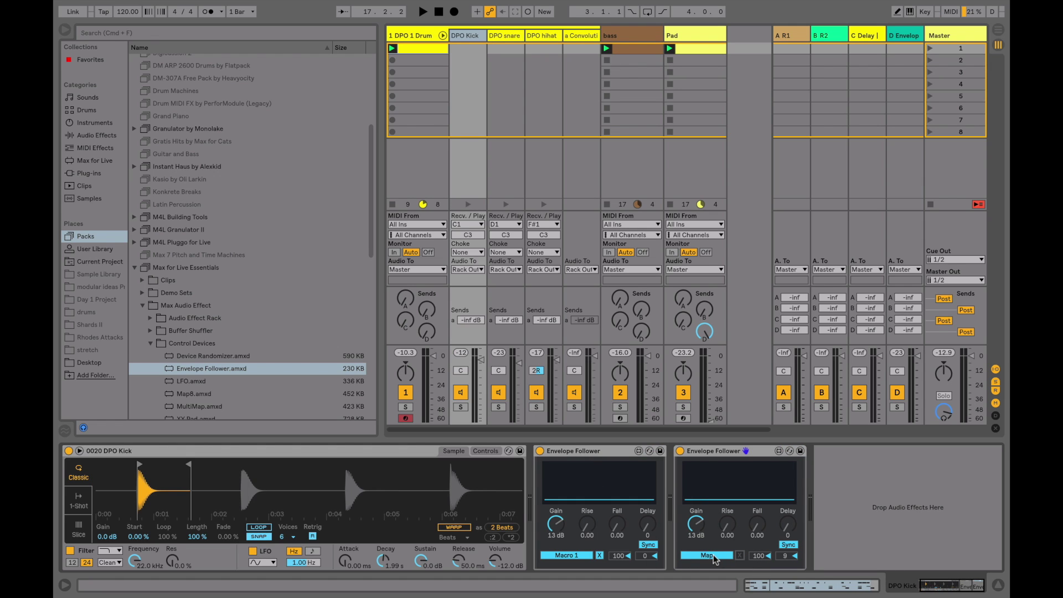
{"action": "left_click", "coordinate": [713, 553]}
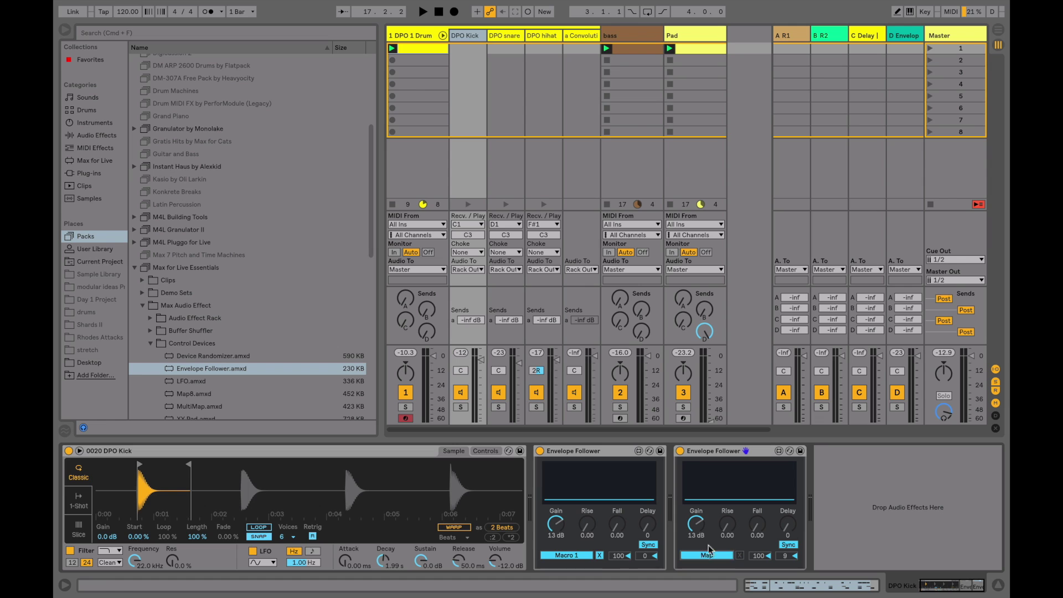
{"action": "left_click", "coordinate": [682, 321]}
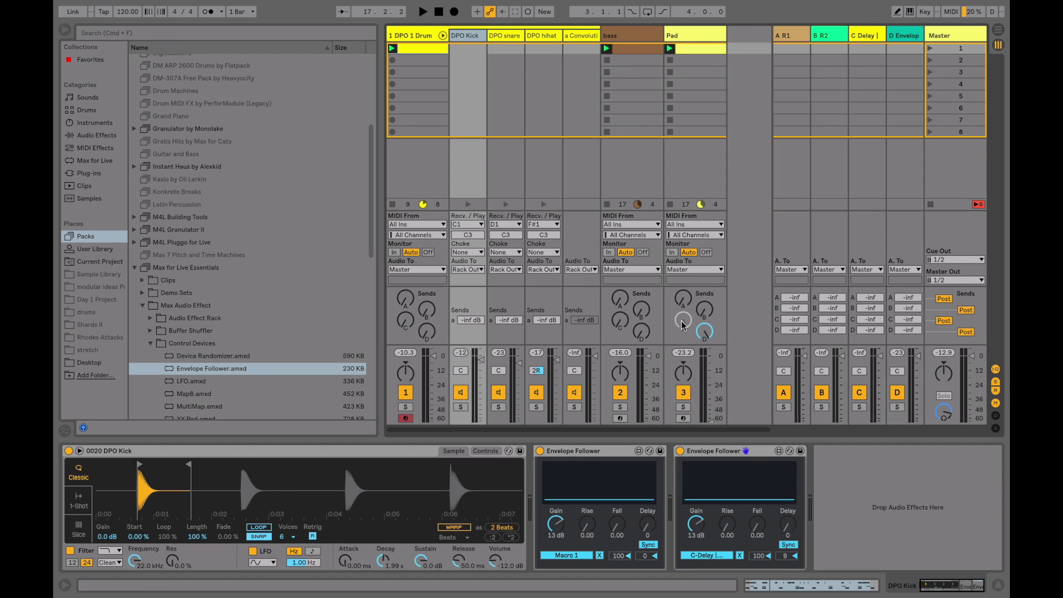
{"action": "left_click", "coordinate": [865, 37]}
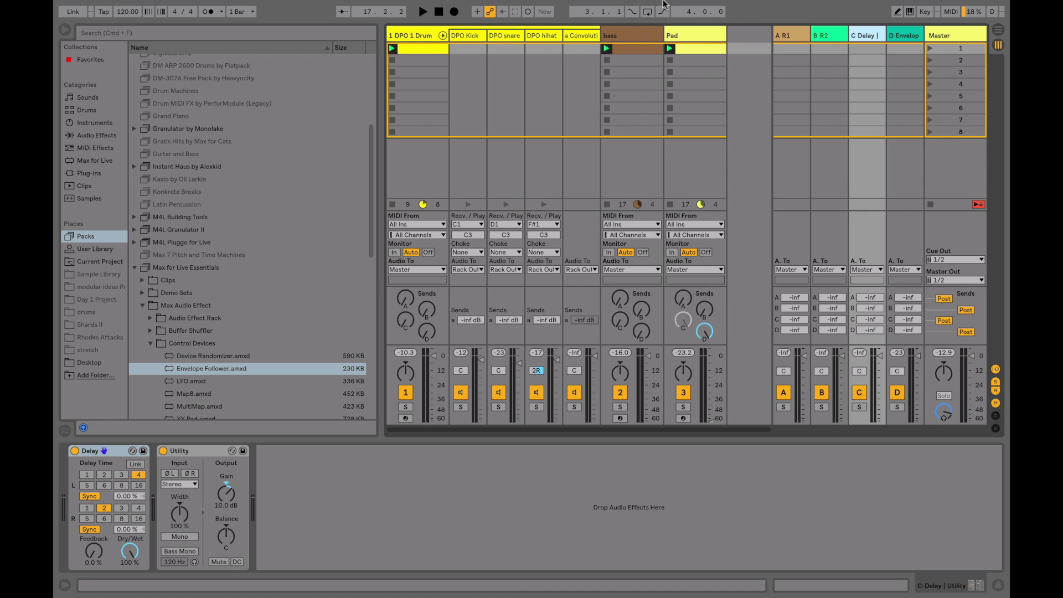
Step: Go back to the DPO Kick's two Envelope Followers and start playback
{"action": "left_click", "coordinate": [693, 34]}
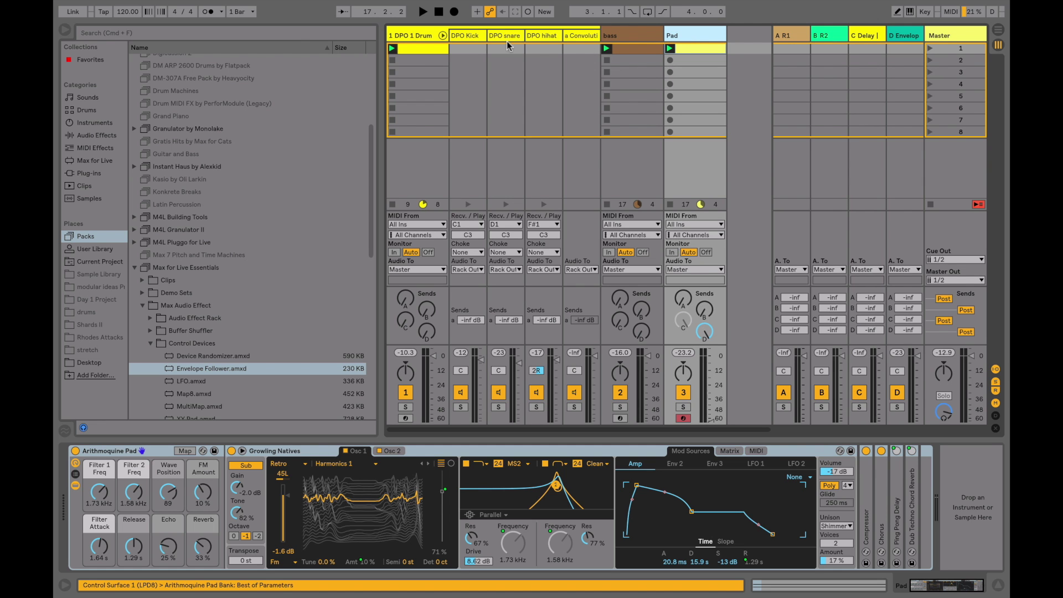
{"action": "left_click", "coordinate": [471, 36]}
{"action": "key", "text": "space"}
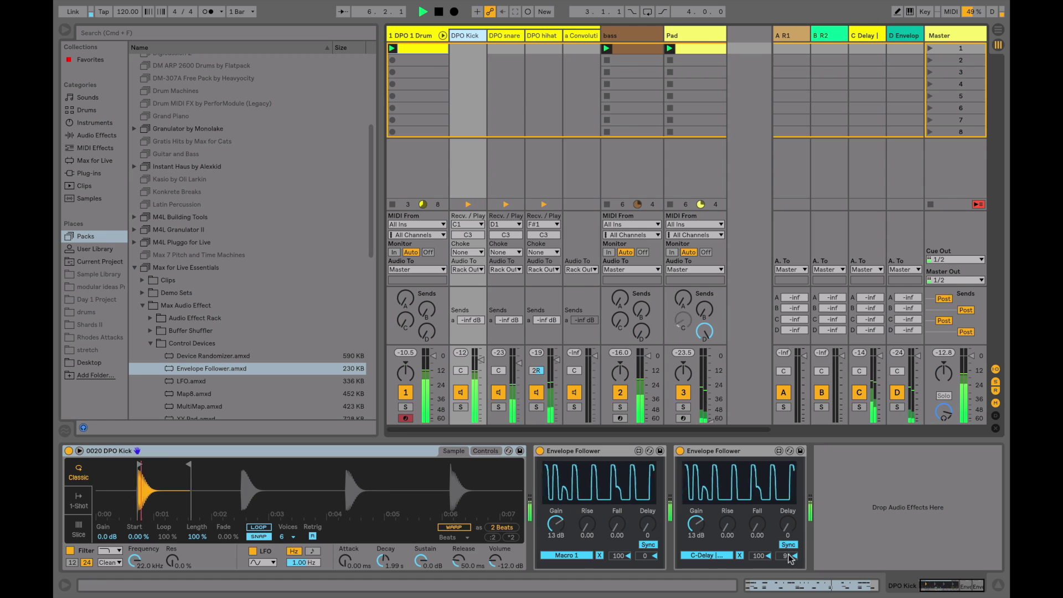
Step: Lower the copy's Max range and set its delay to 1/16, then audition the result
{"action": "mouse_move", "coordinate": [785, 555]}
{"action": "left_mouse_down"}
{"action": "mouse_move", "coordinate": [785, 565]}
{"action": "mouse_move", "coordinate": [754, 560]}
{"action": "mouse_move", "coordinate": [785, 557]}
{"action": "left_mouse_up"}
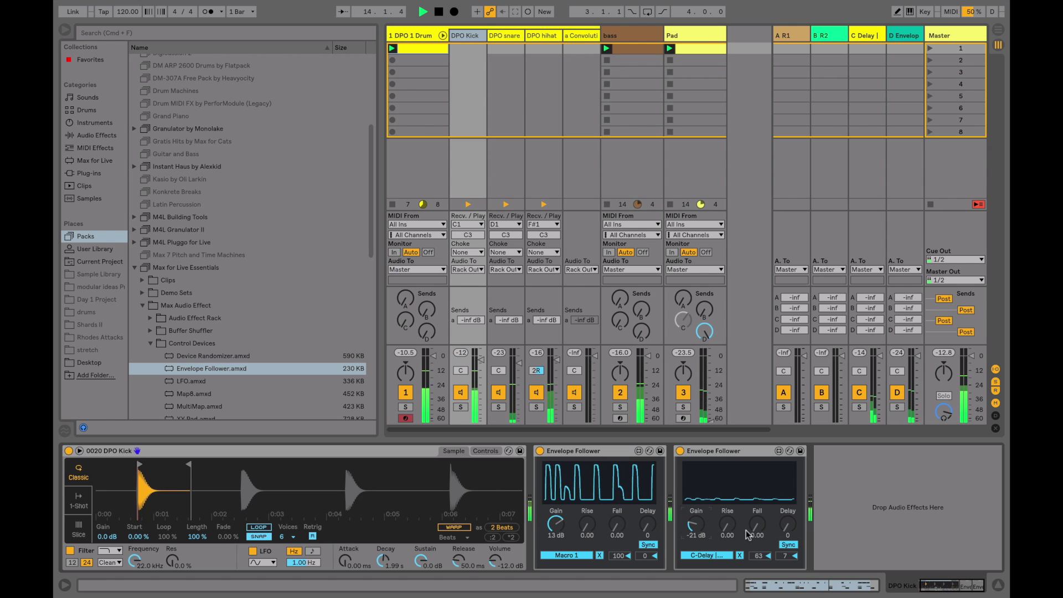
{"action": "left_click_drag", "start_coordinate": [786, 527], "coordinate": [787, 525]}
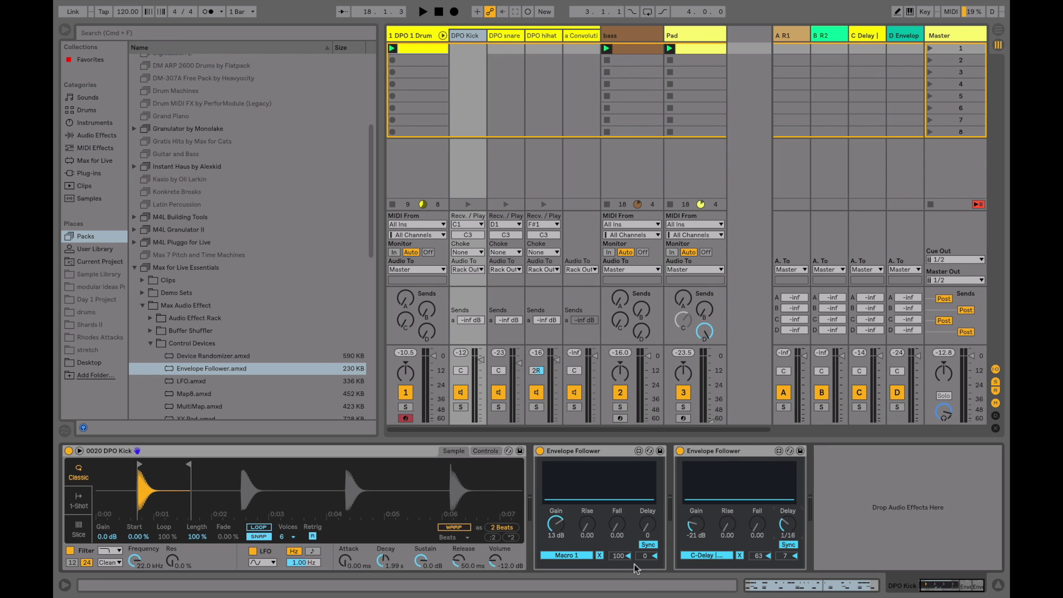
{"action": "key", "text": "space"}
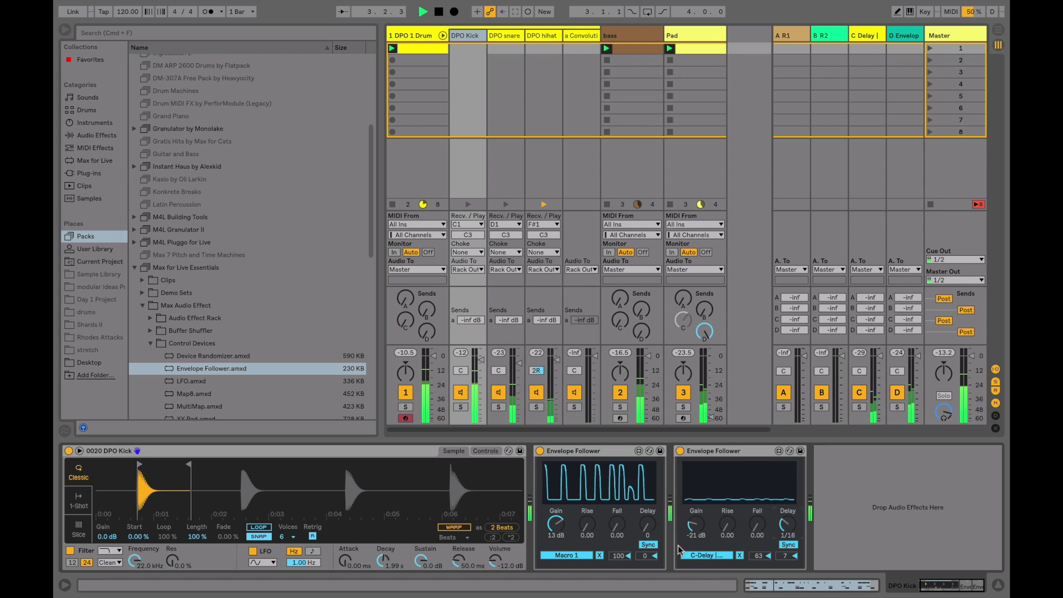
{"action": "key", "text": "space"}
Step: Remap the copy to the Pad's send C and raise its gain to 8.6 dB while listening
{"action": "left_click", "coordinate": [739, 555]}
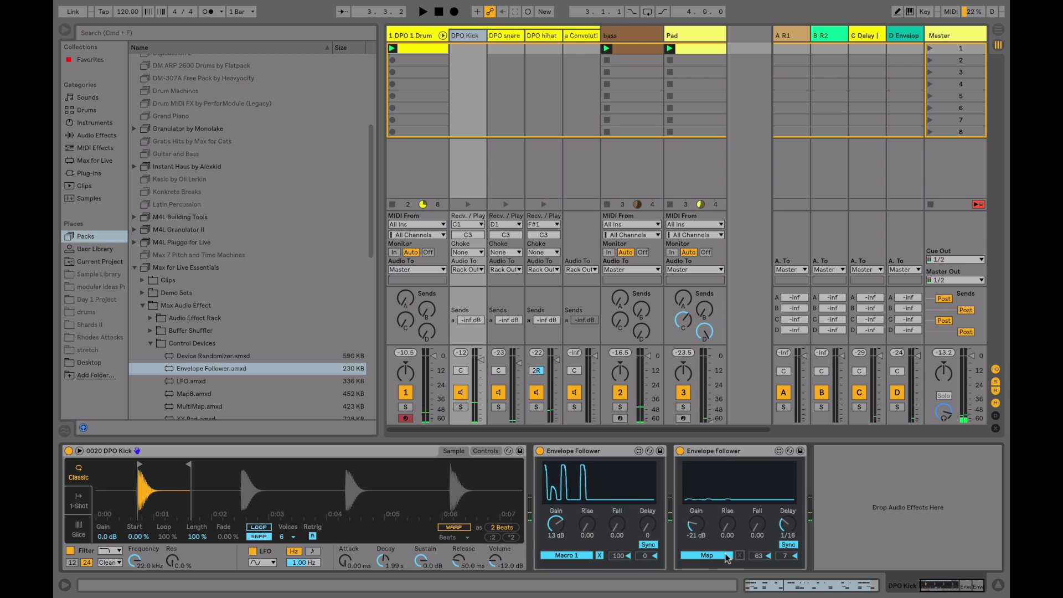
{"action": "left_click", "coordinate": [684, 323]}
{"action": "key", "text": "space"}
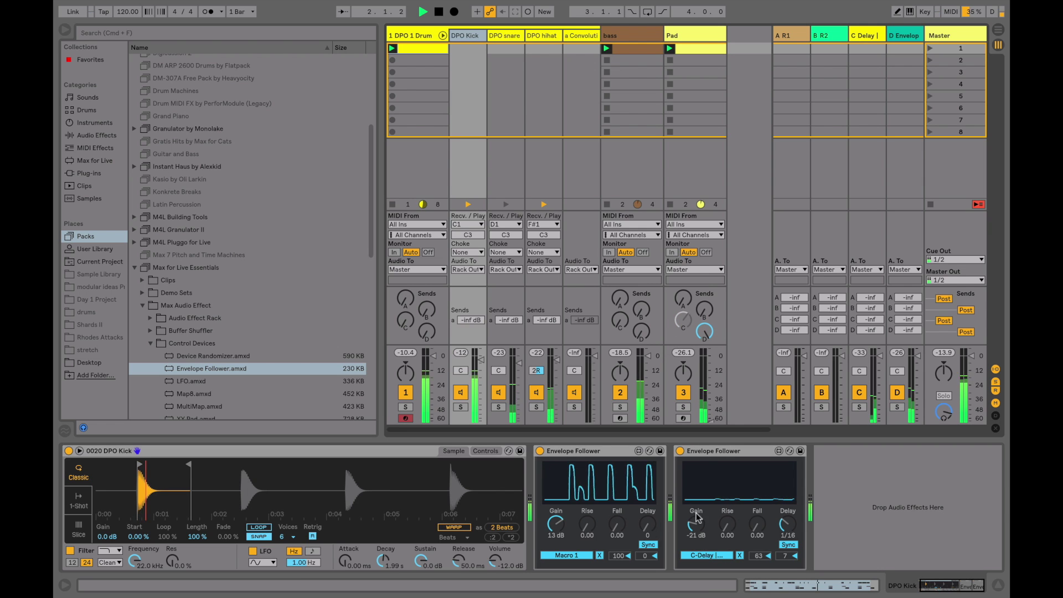
{"action": "left_click_drag", "start_coordinate": [695, 523], "coordinate": [695, 496]}
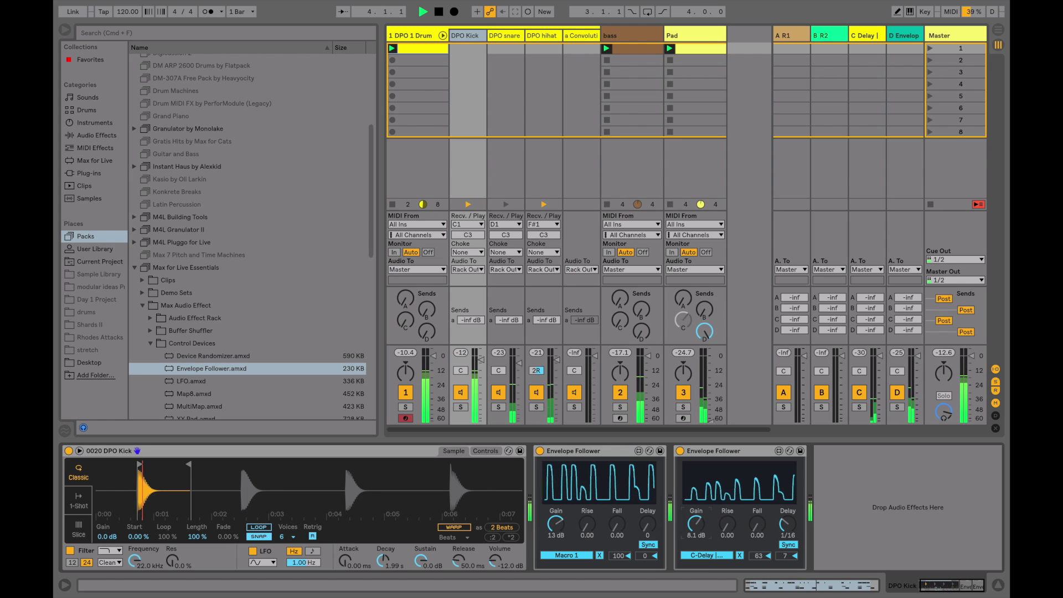
{"action": "left_click_drag", "start_coordinate": [695, 495], "coordinate": [696, 495]}
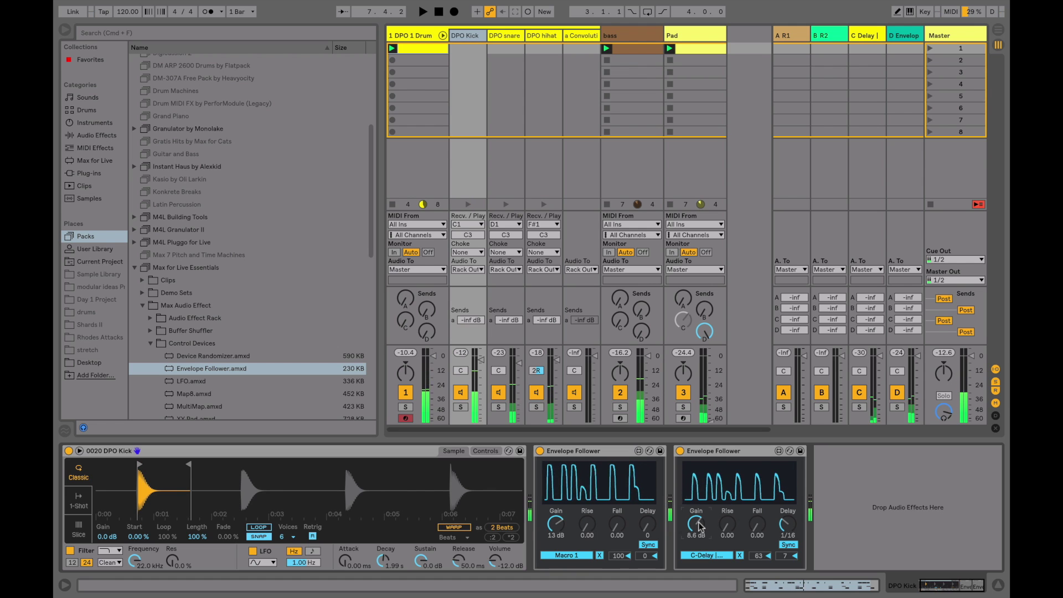
{"action": "key", "text": "space"}
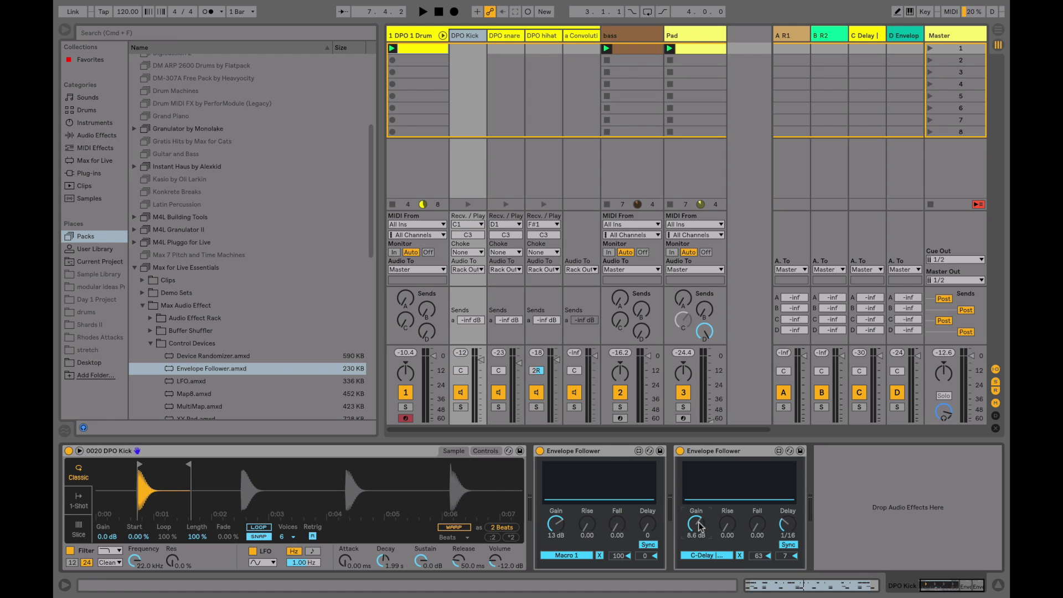
Step: Turn the bass track's send A fully up during playback, then reset it to -inf
{"action": "key", "text": "space"}
{"action": "left_click_drag", "start_coordinate": [620, 301], "coordinate": [619, 254]}
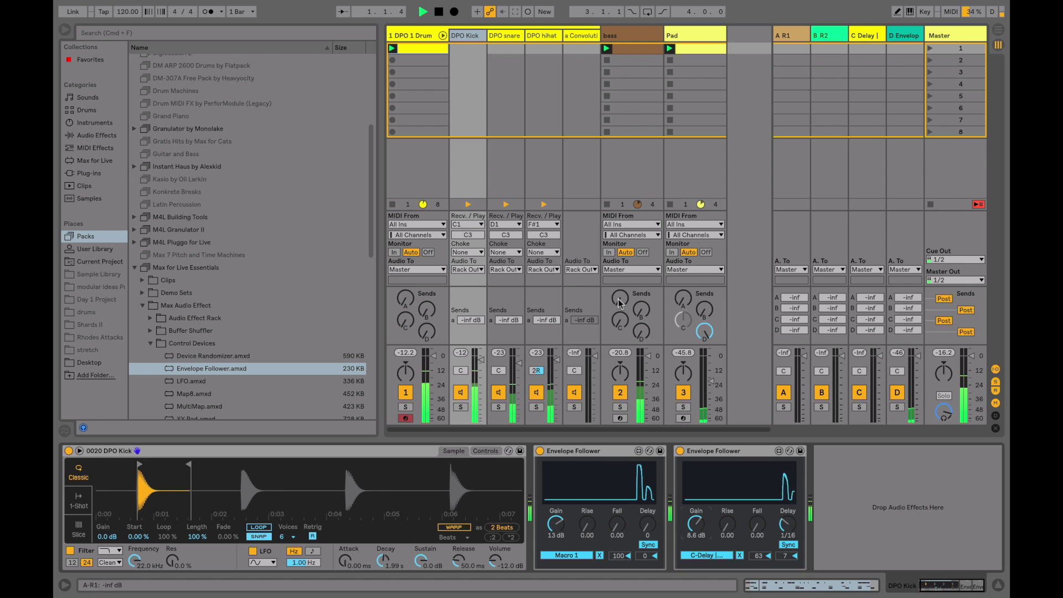
{"action": "key", "text": "Delete"}
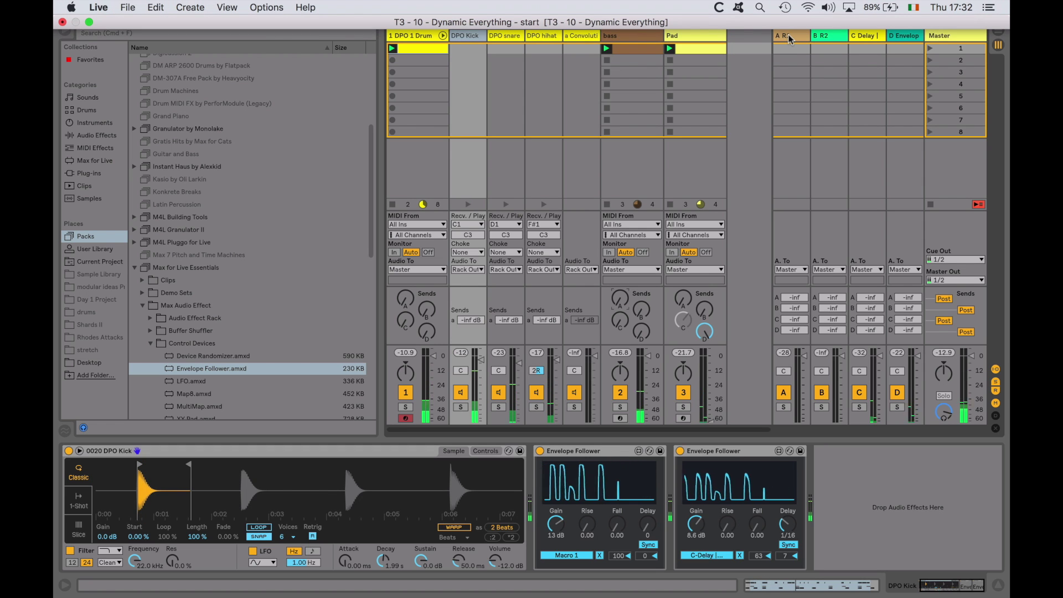
{"action": "key", "text": "space"}
Step: Inspect the A R1 return's Convolution Reverb Pro, then switch to the DPO hihat track
{"action": "left_click", "coordinate": [742, 94]}
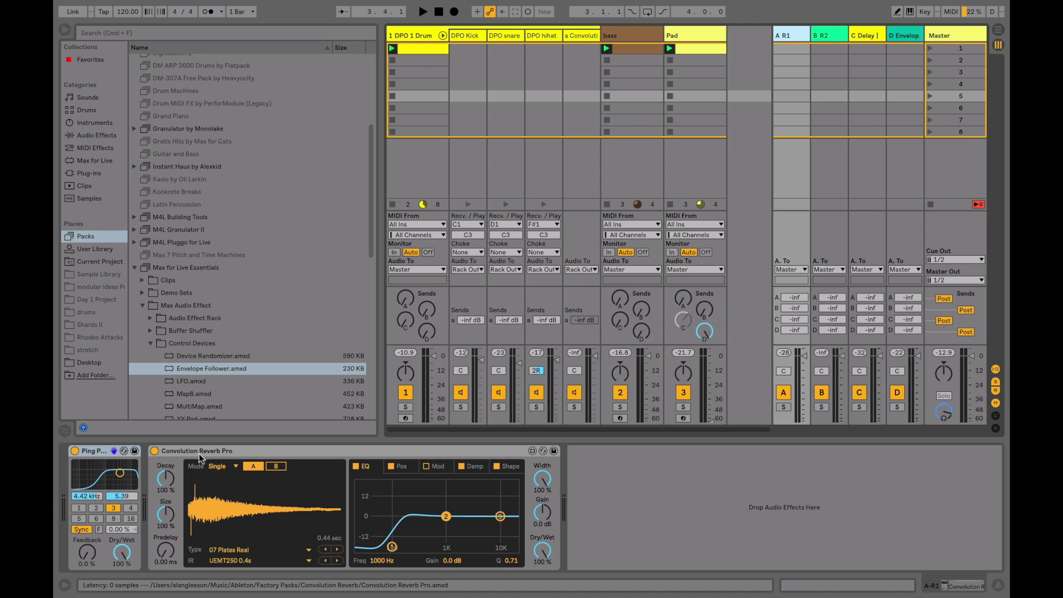
{"action": "left_click", "coordinate": [275, 450]}
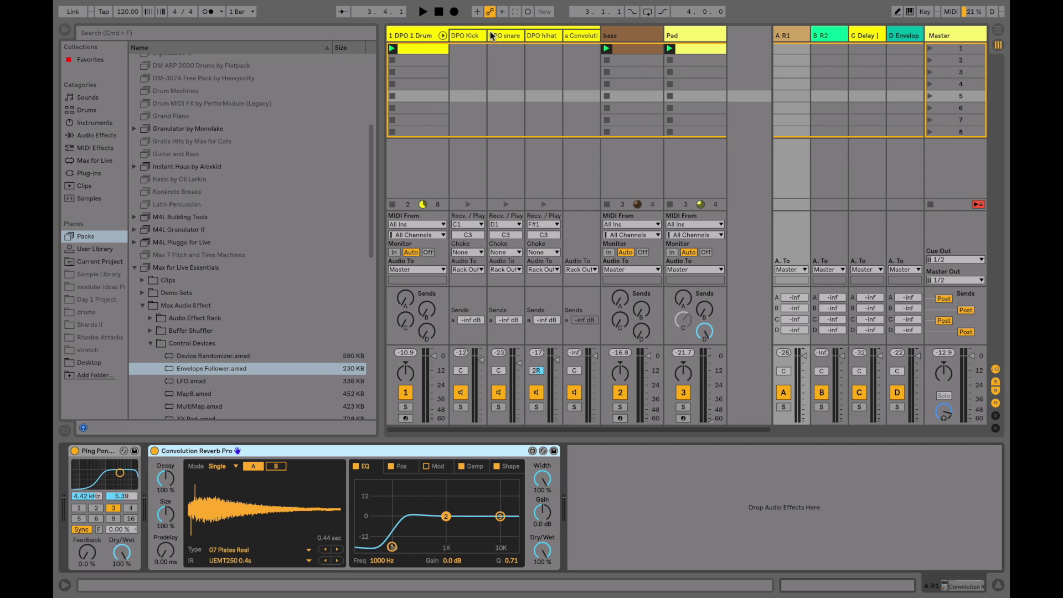
{"action": "left_click", "coordinate": [534, 36]}
Step: Duplicate the hihat's Envelope Follower, shorten its rise and fall, and map it to the bass send A
{"action": "left_click", "coordinate": [610, 453]}
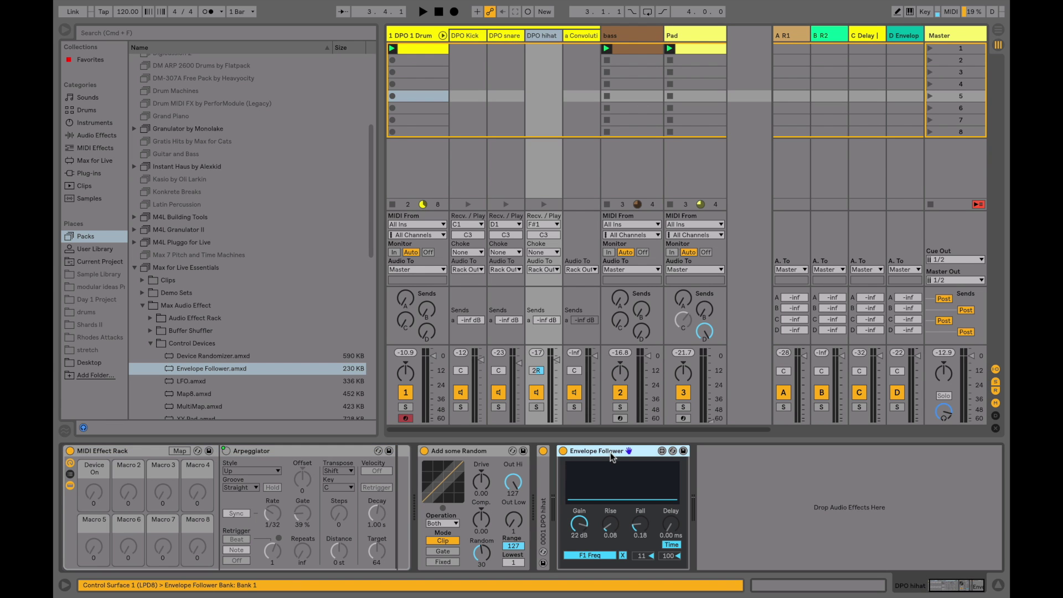
{"action": "key", "text": "super+d"}
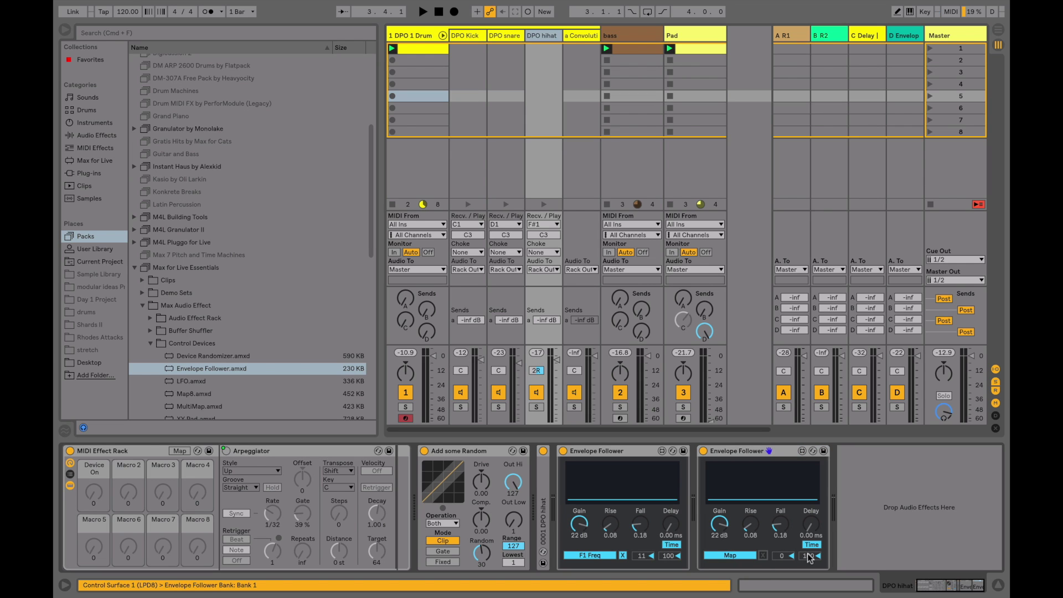
{"action": "left_click_drag", "start_coordinate": [780, 525], "coordinate": [750, 536]}
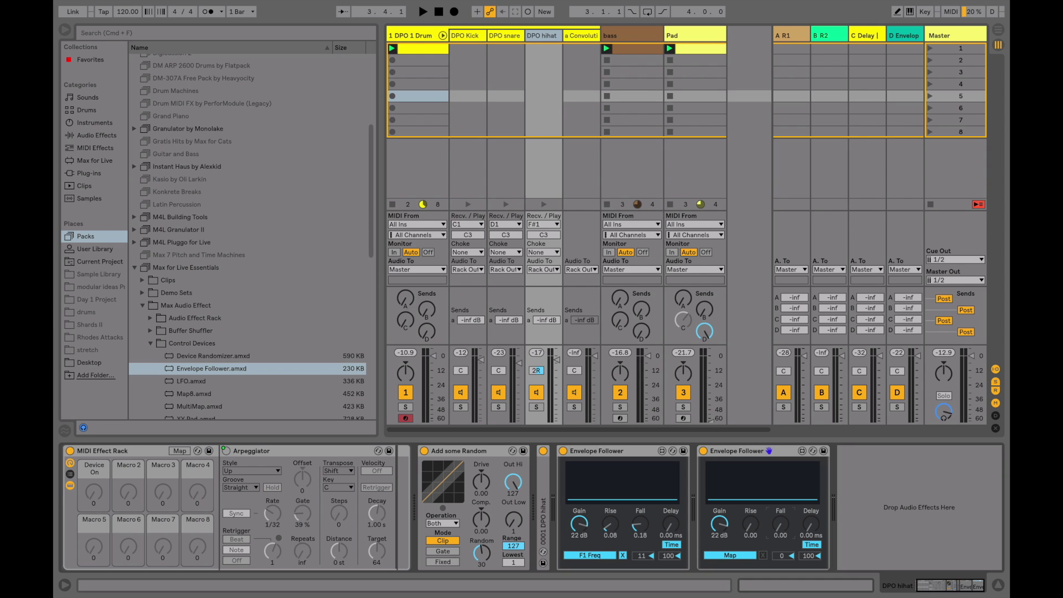
{"action": "key", "text": "space"}
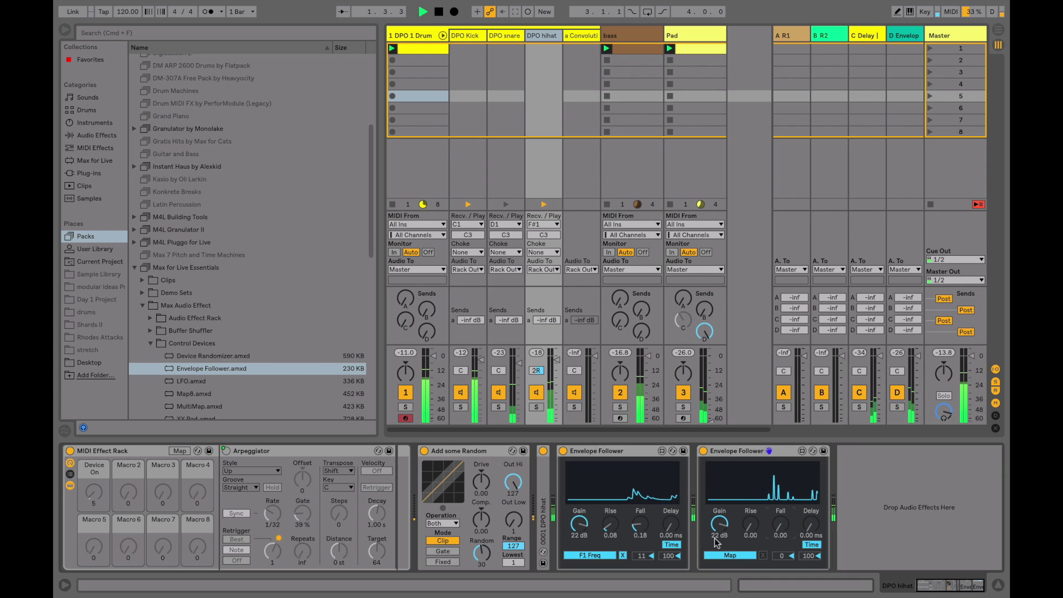
{"action": "left_click", "coordinate": [621, 308]}
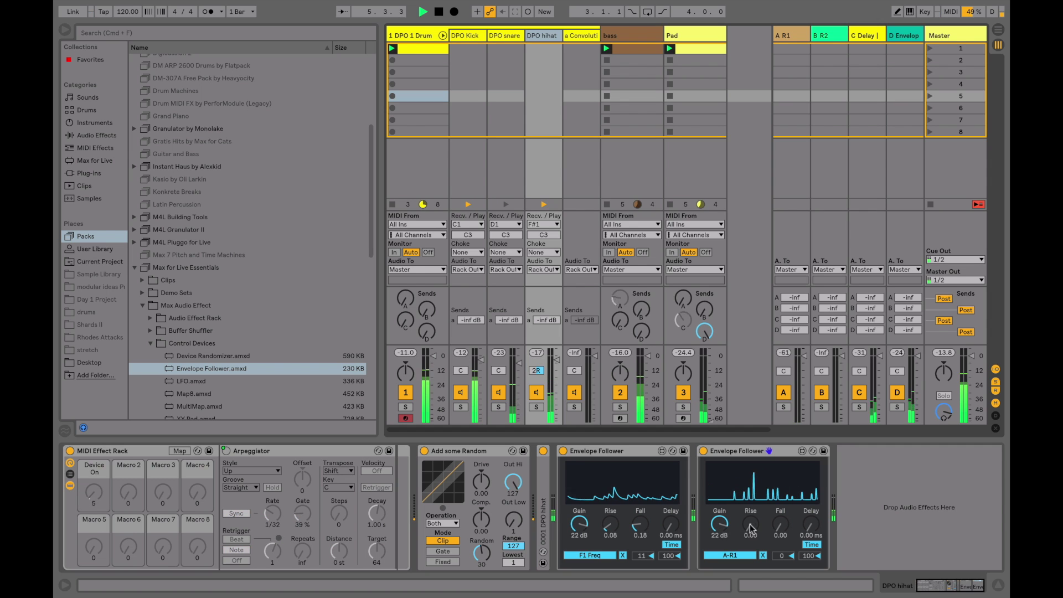
Step: Set the A-R1 follower's gain to 30 dB, fall to 0.21, and minimum output to 39
{"action": "left_click_drag", "start_coordinate": [725, 535], "coordinate": [726, 526]}
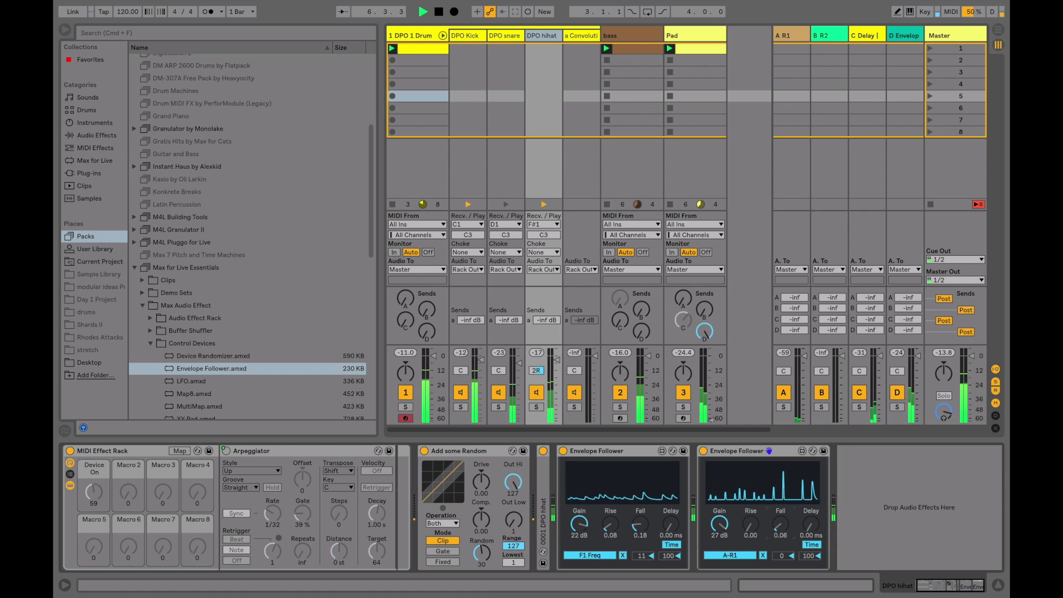
{"action": "left_click_drag", "start_coordinate": [779, 545], "coordinate": [750, 523]}
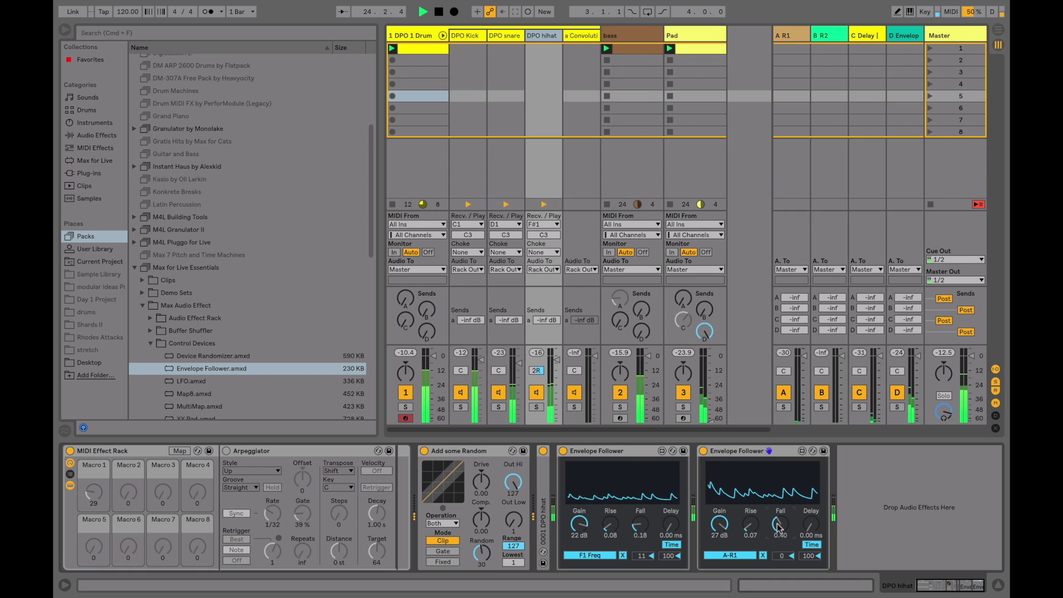
{"action": "left_click_drag", "start_coordinate": [719, 524], "coordinate": [719, 520]}
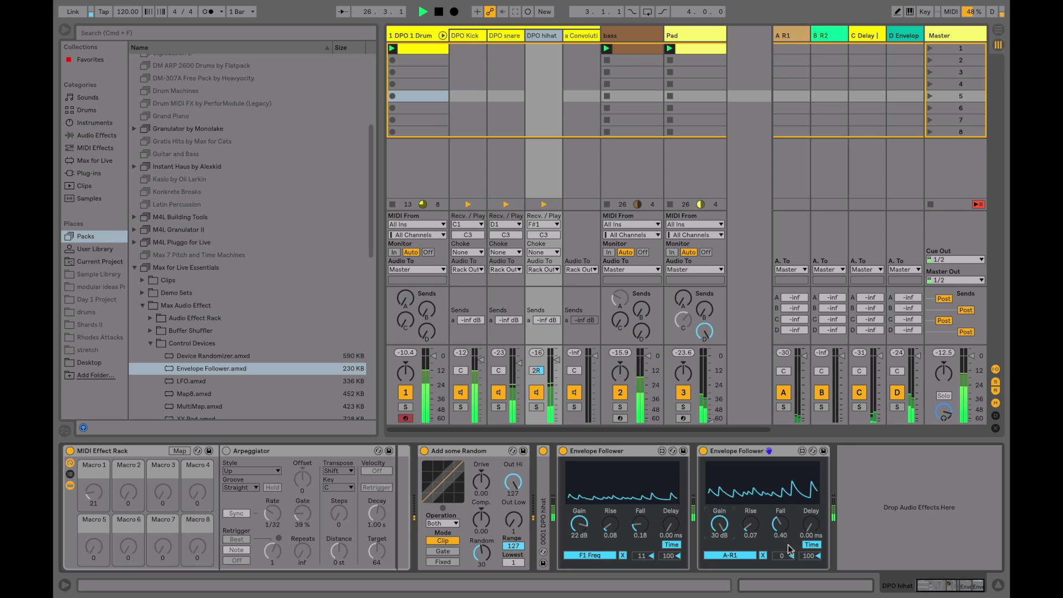
{"action": "left_click_drag", "start_coordinate": [785, 554], "coordinate": [784, 553]}
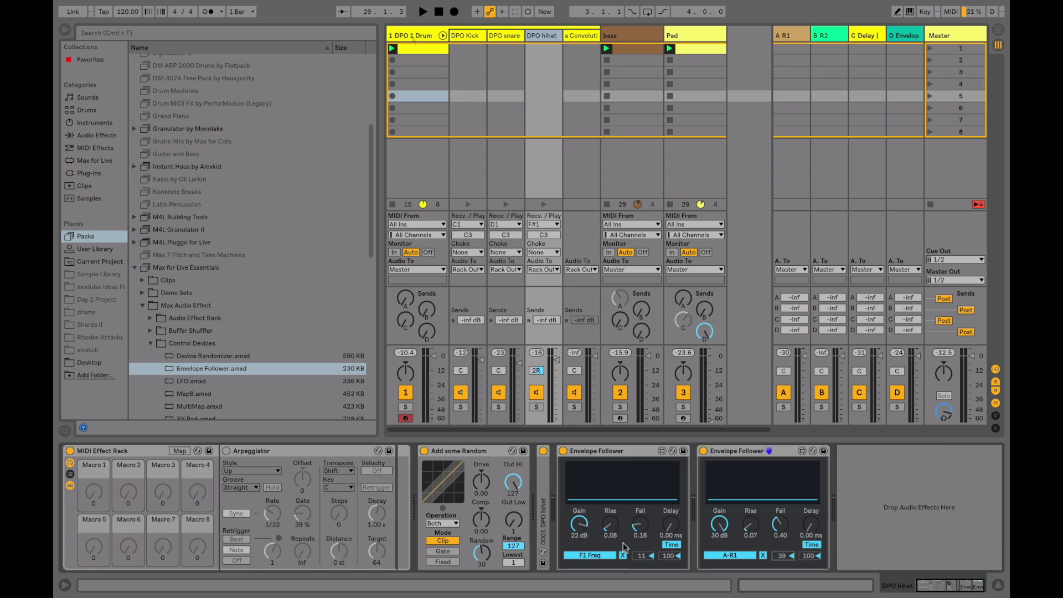
Step: Drag Envelope Follower.amxd onto the end of the drum track's device chain and play the drums
{"action": "left_click_drag", "start_coordinate": [887, 588], "coordinate": [981, 592]}
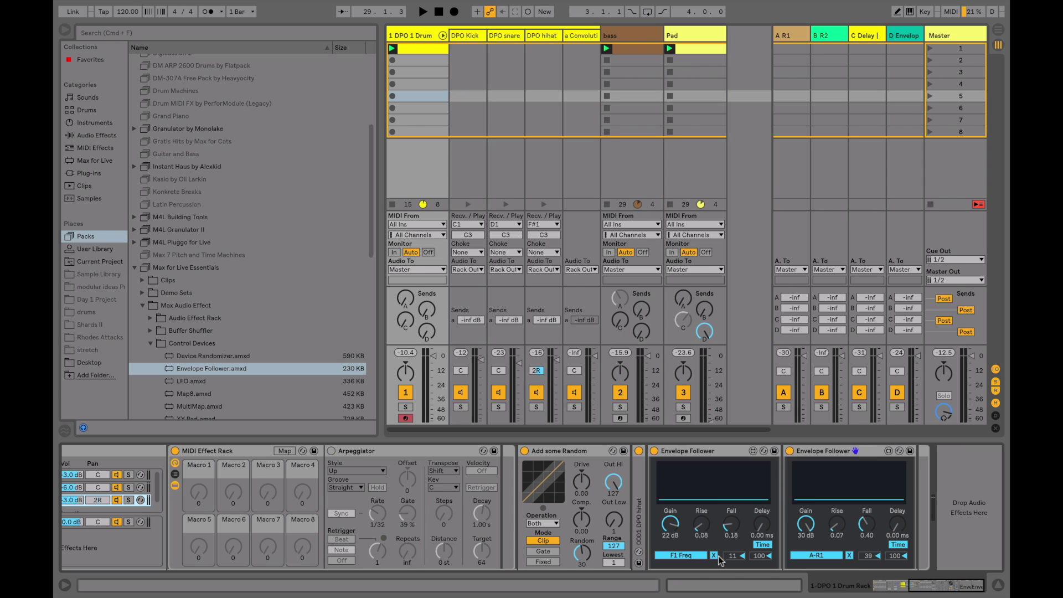
{"action": "left_click_drag", "start_coordinate": [199, 371], "coordinate": [976, 490]}
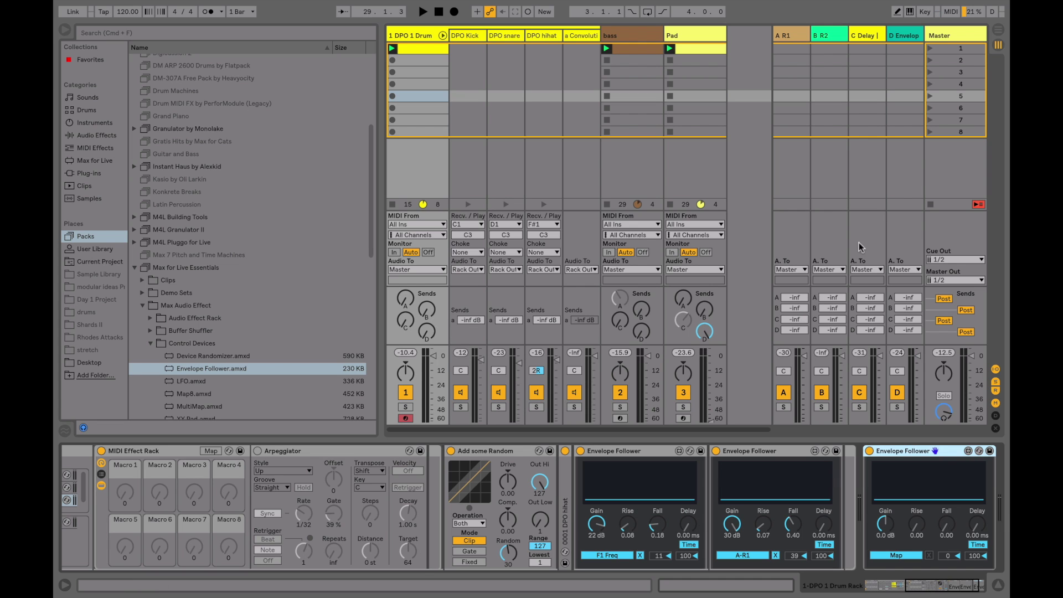
{"action": "key", "text": "space"}
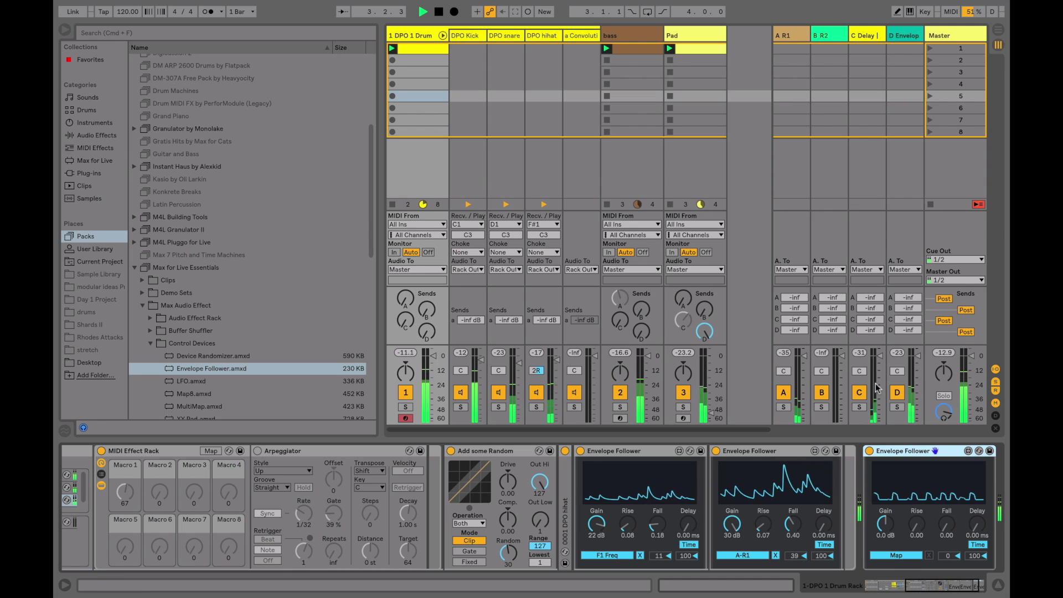
{"action": "left_click", "coordinate": [898, 555]}
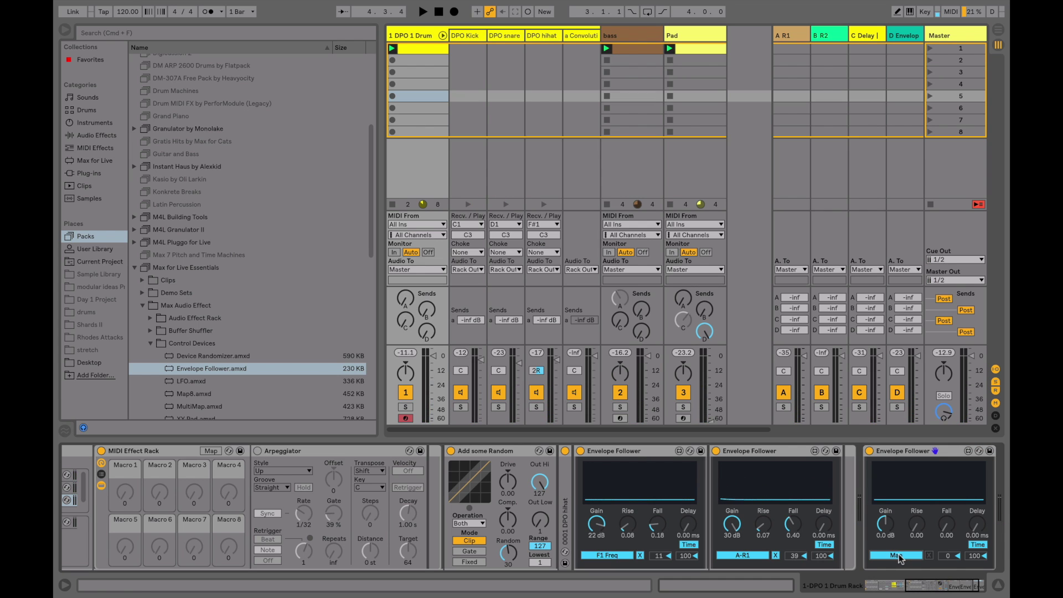
Step: Map the third follower to the C Delay return's volume, lengthen its fall, and set gain to 12 dB
{"action": "left_click", "coordinate": [880, 358]}
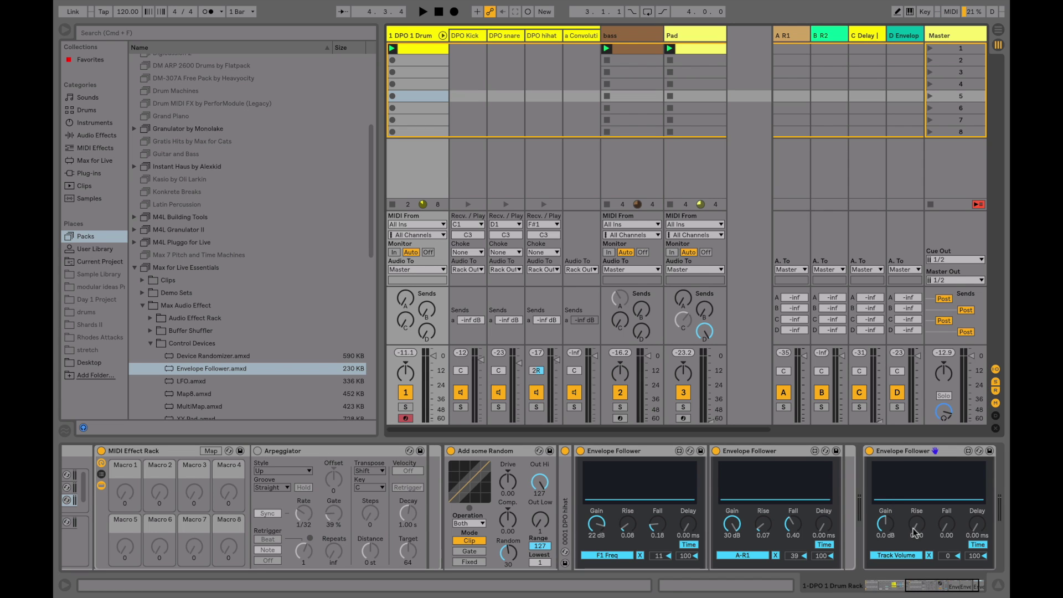
{"action": "left_click_drag", "start_coordinate": [944, 528], "coordinate": [945, 523]}
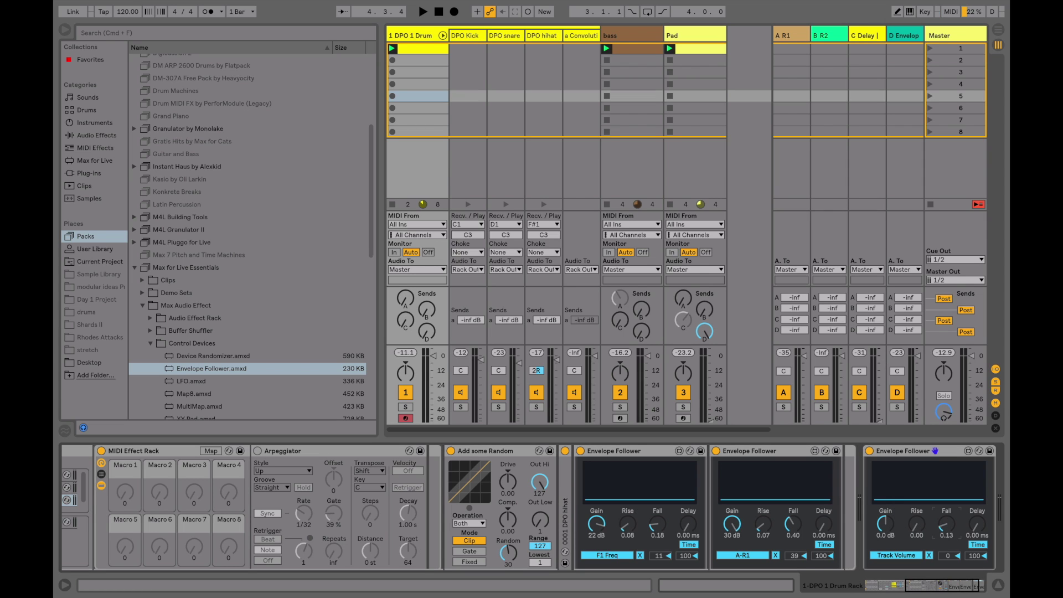
{"action": "key", "text": "space"}
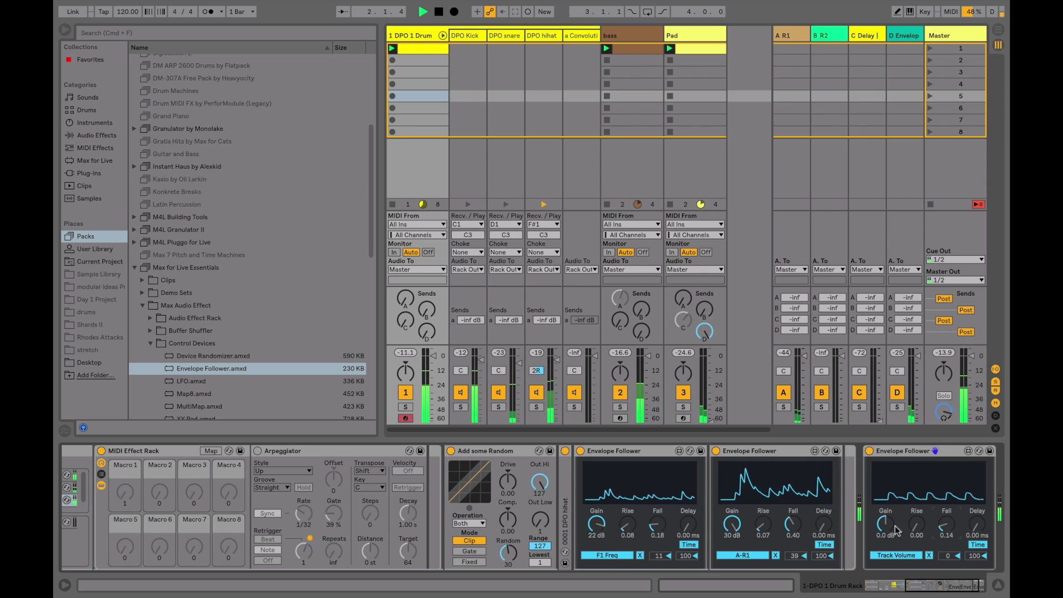
{"action": "left_click_drag", "start_coordinate": [885, 523], "coordinate": [885, 512]}
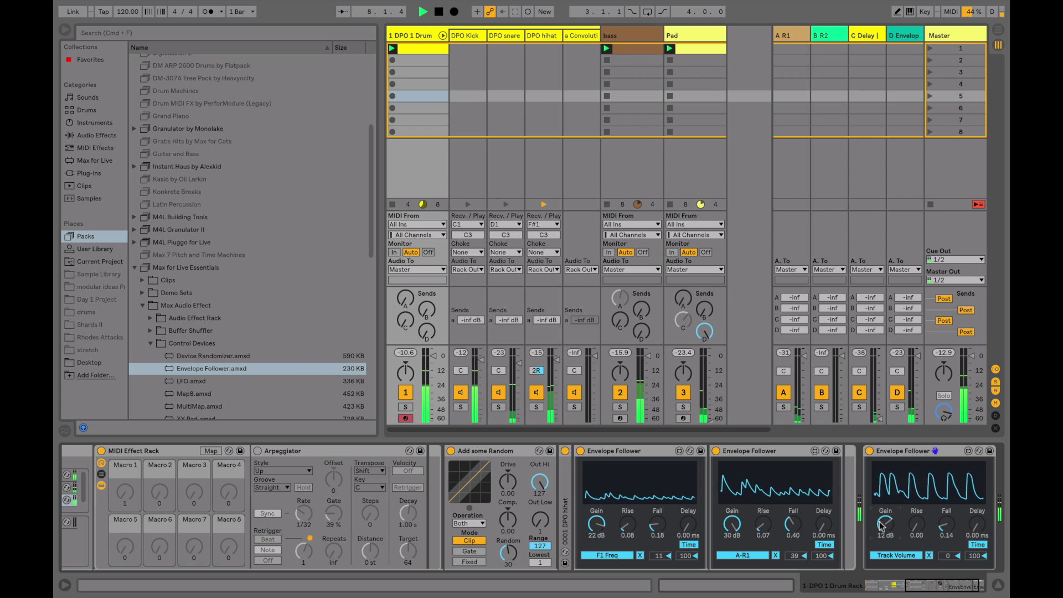
{"action": "key", "text": "space"}
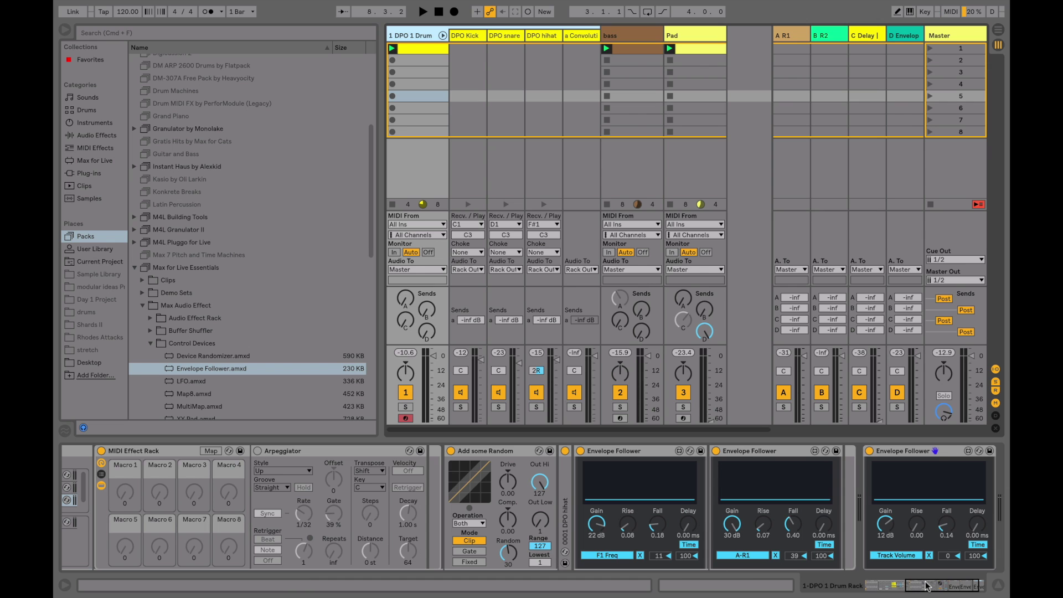
Step: Select the DPO hihat chain in the drum rack and open the drum clip's notes
{"action": "left_click_drag", "start_coordinate": [927, 586], "coordinate": [886, 586]}
{"action": "left_click", "coordinate": [417, 502]}
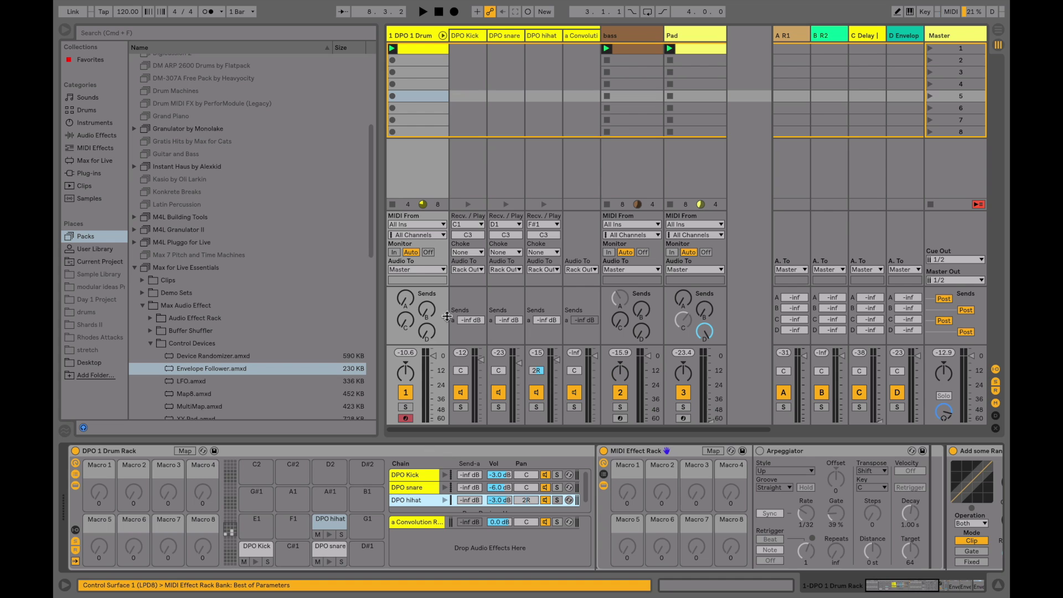
{"action": "double_click", "coordinate": [417, 49]}
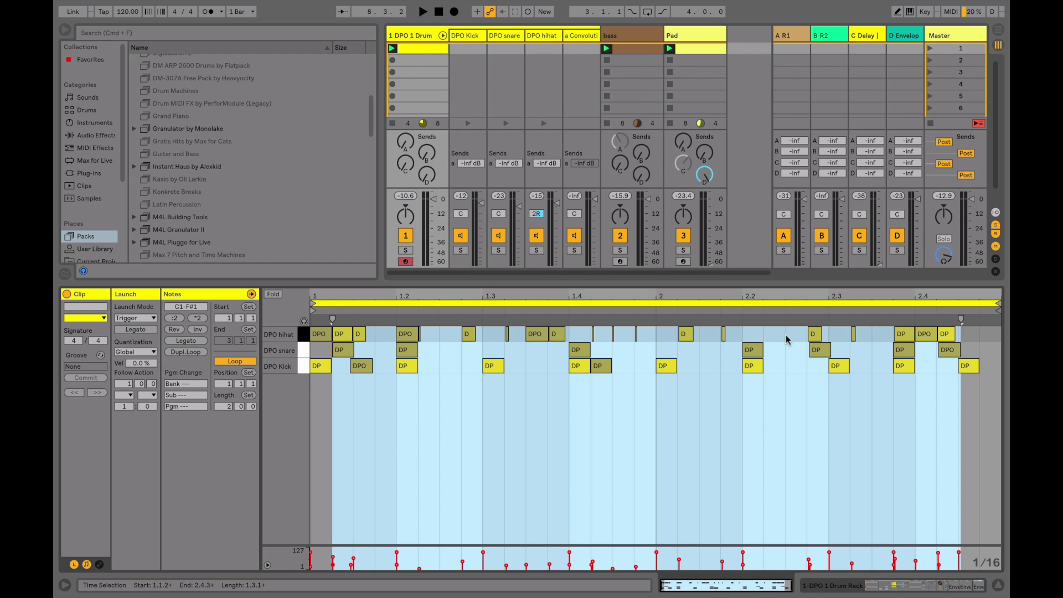
Step: Solo the DPO hihat chain and compare the Up 1/32 Arpeggiator on versus off, leaving it bypassed
{"action": "key", "text": "space"}
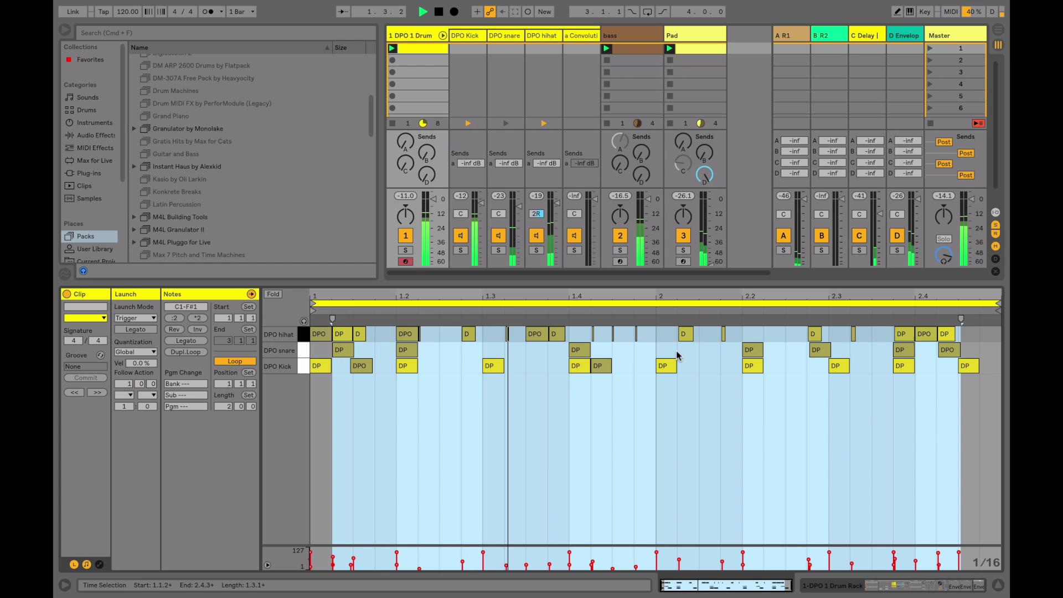
{"action": "key", "text": "shift+Tab"}
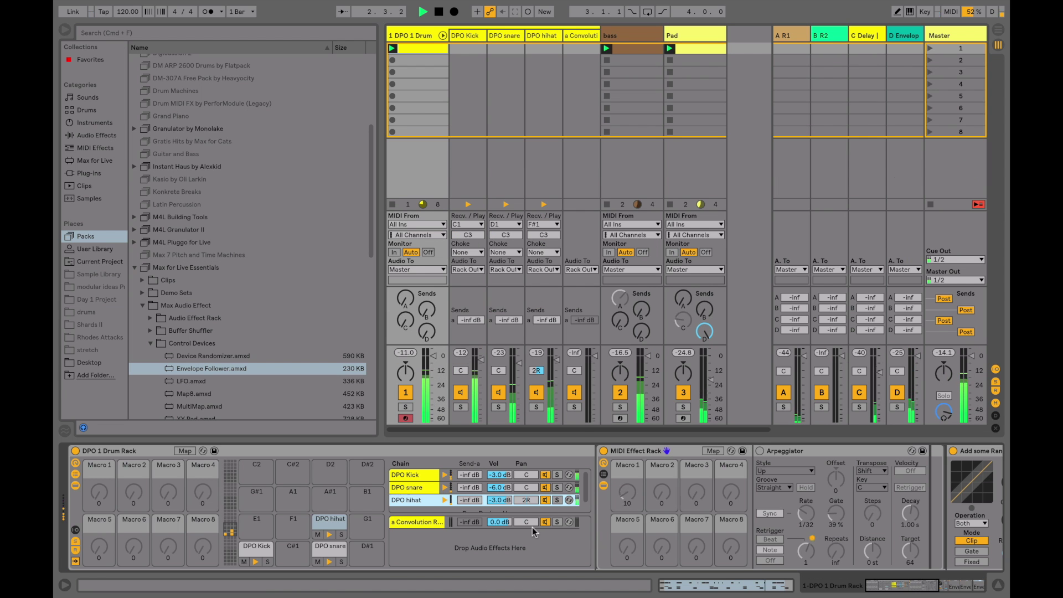
{"action": "left_click", "coordinate": [557, 500]}
{"action": "key", "text": "shift+Tab"}
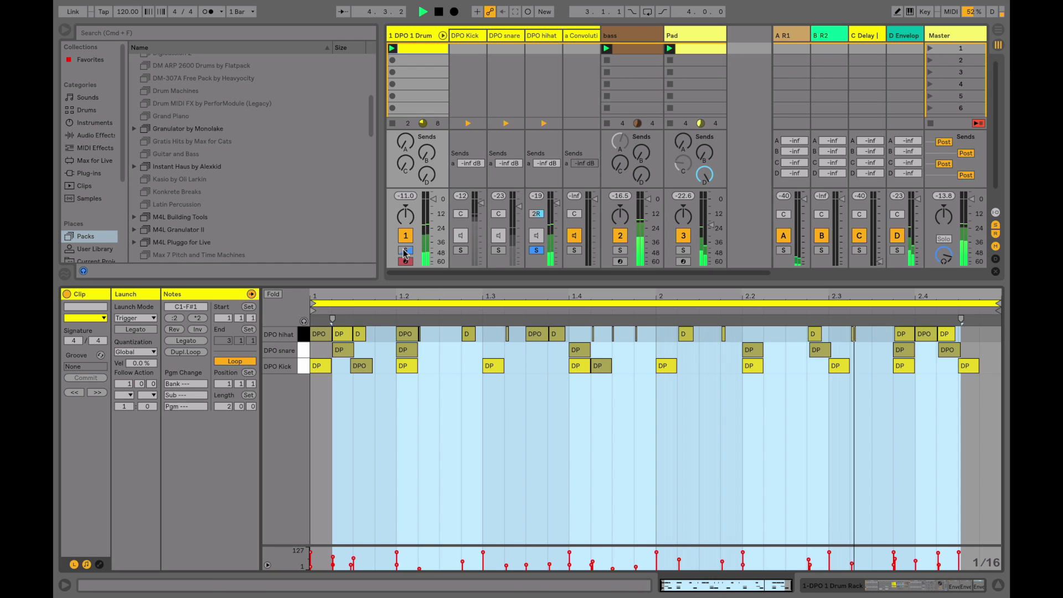
{"action": "key", "text": "shift+Tab"}
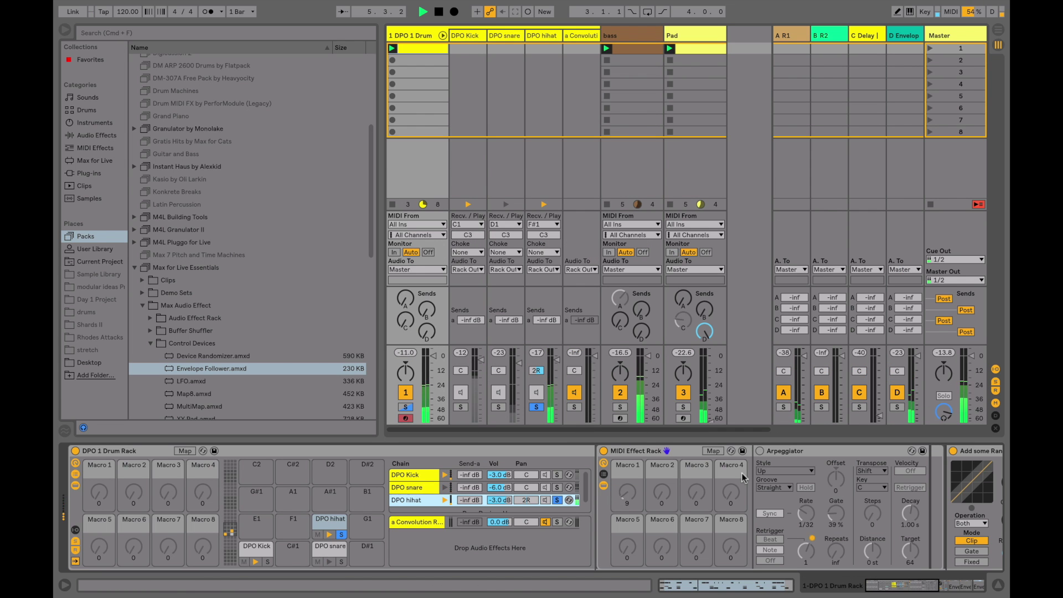
{"action": "left_click", "coordinate": [759, 451]}
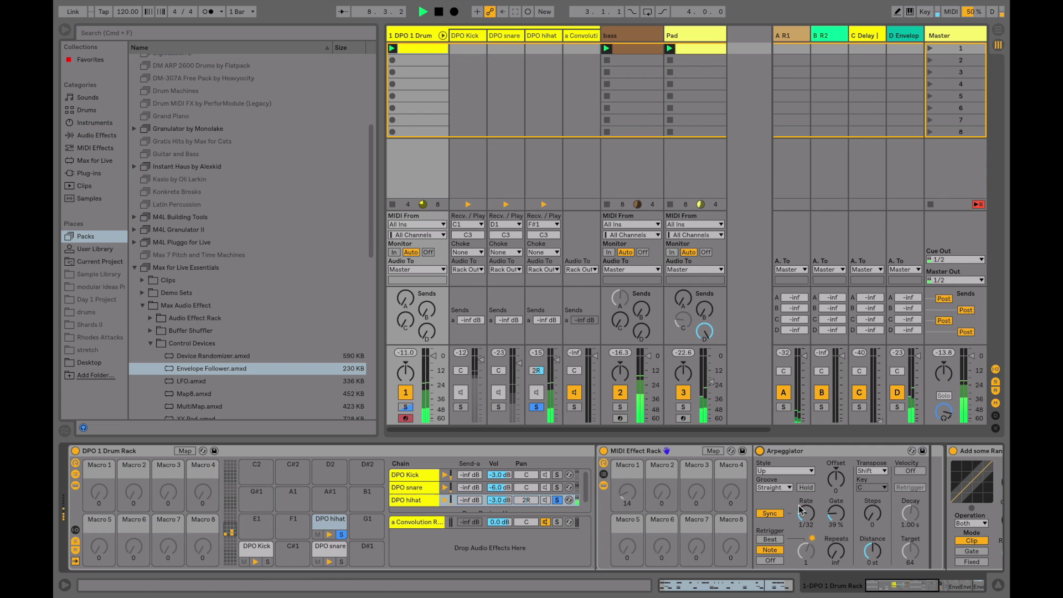
{"action": "left_click", "coordinate": [759, 451]}
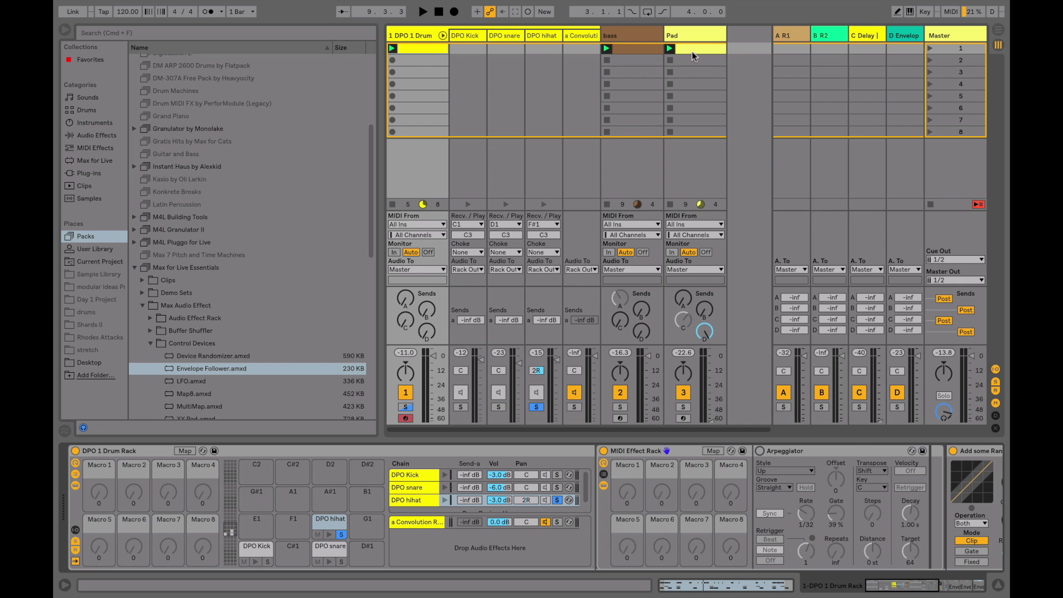
Step: Step through the Pad, bass, A R1, B R2, C Delay and D return device chains
{"action": "left_click", "coordinate": [693, 34]}
{"action": "left_click", "coordinate": [626, 36]}
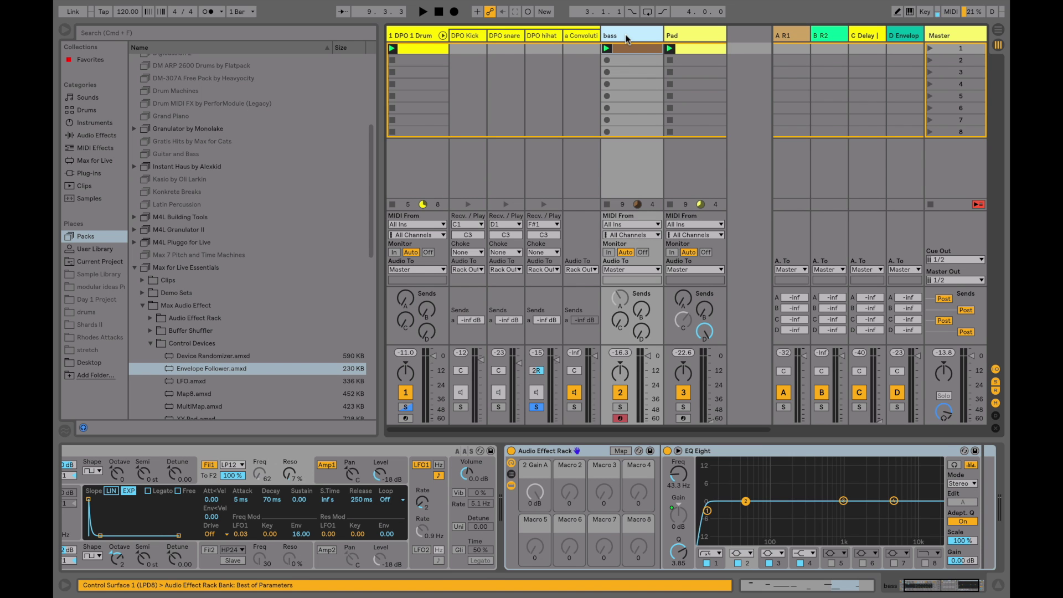
{"action": "left_click", "coordinate": [915, 593]}
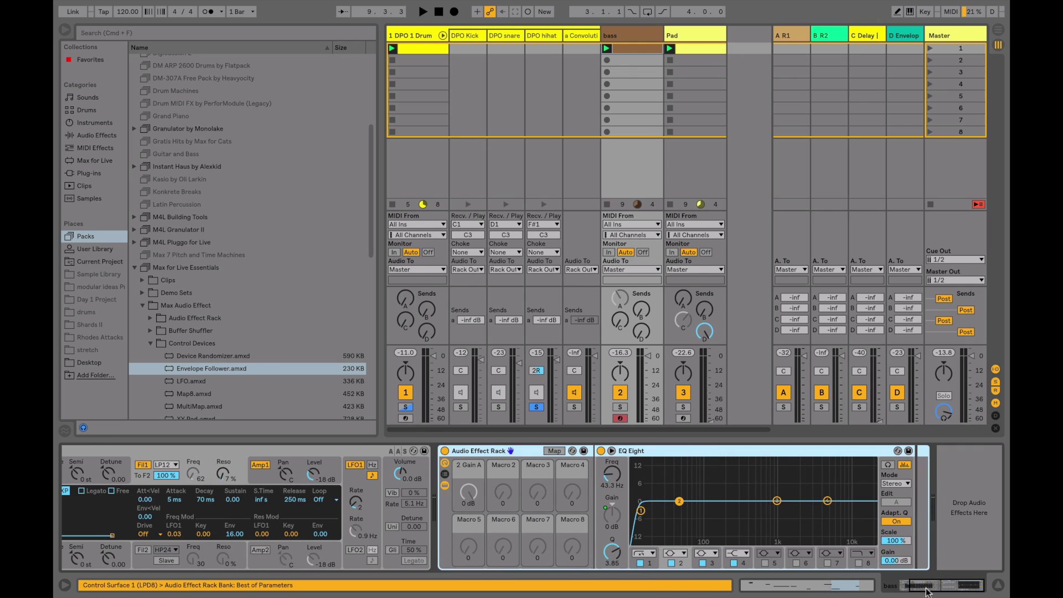
{"action": "left_click", "coordinate": [797, 36]}
{"action": "left_click", "coordinate": [832, 38]}
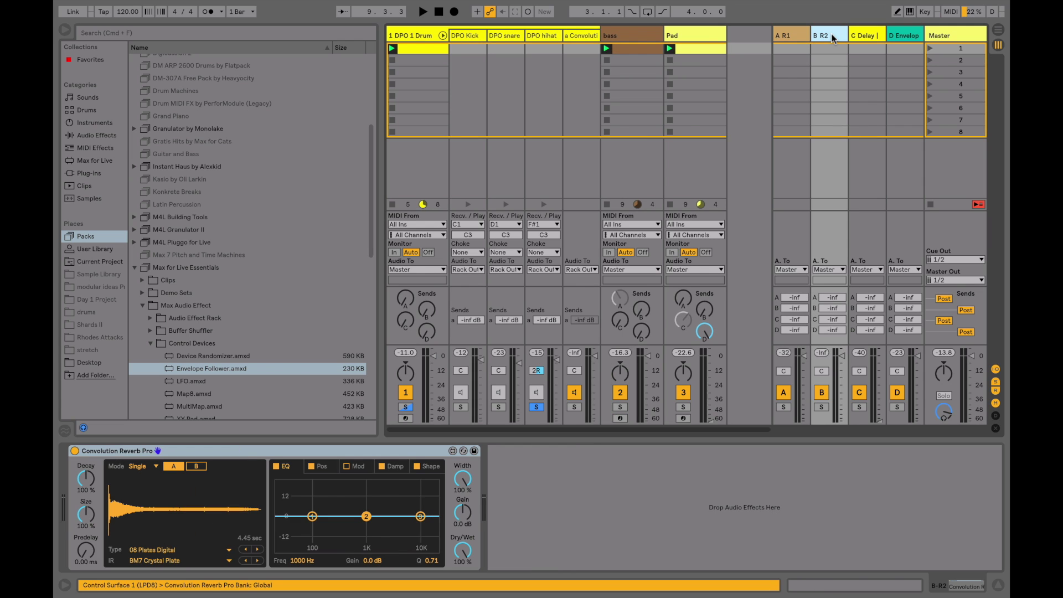
{"action": "left_click", "coordinate": [858, 36]}
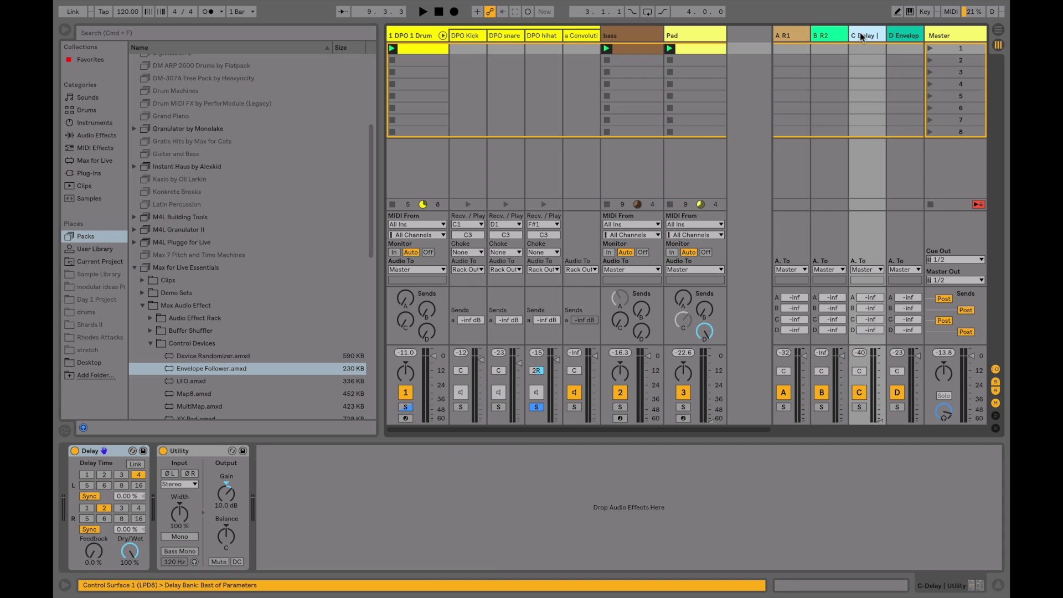
{"action": "left_click", "coordinate": [902, 36]}
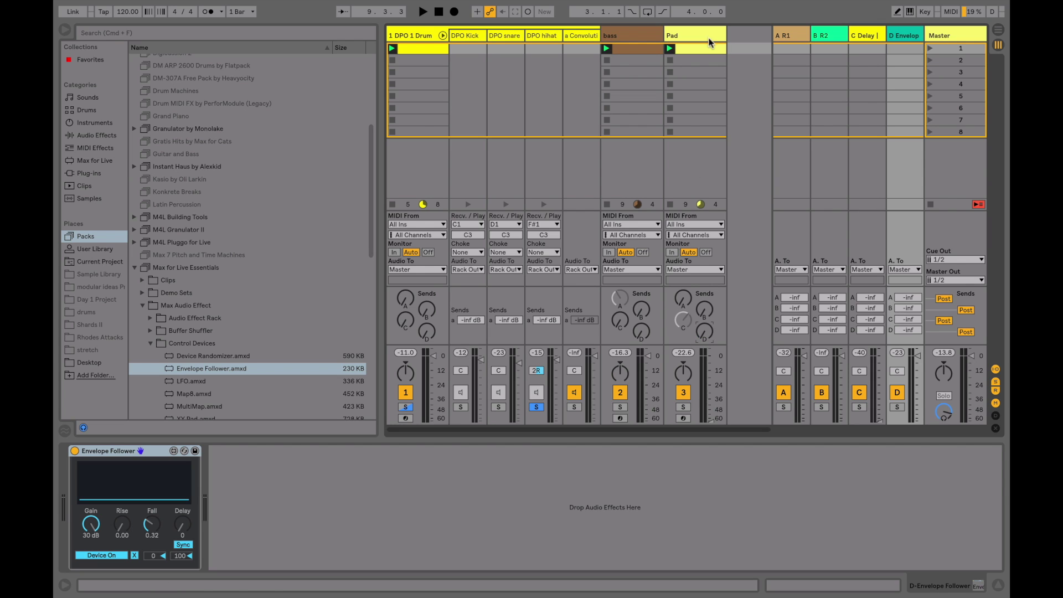
Step: Set the Pad's Send D to 0.0 dB and remove return D's Device On mapping
{"action": "left_click_drag", "start_coordinate": [706, 336], "coordinate": [705, 277]}
{"action": "left_click", "coordinate": [134, 556]}
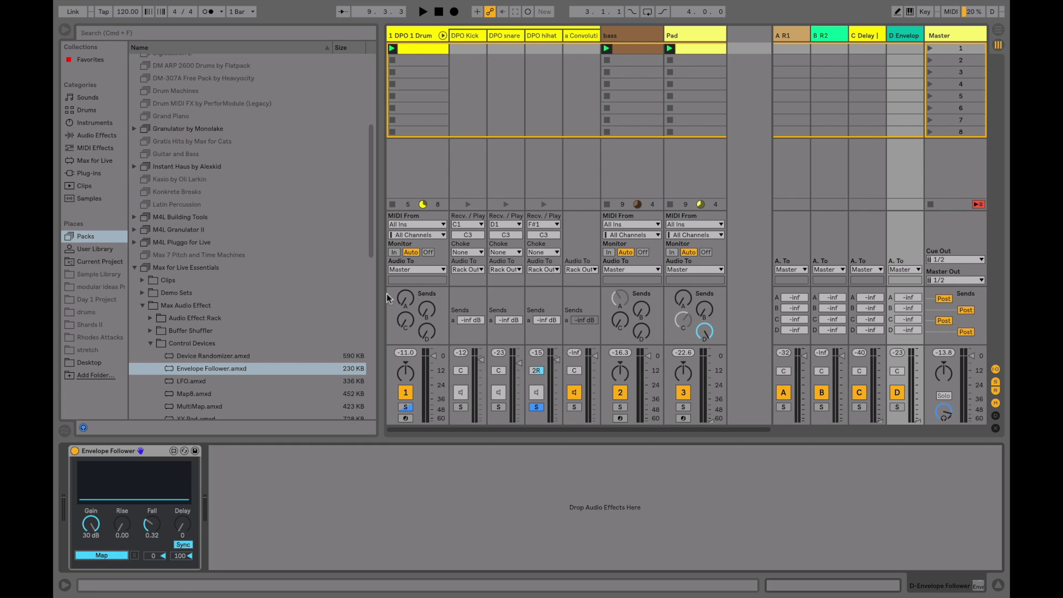
Step: On the DPO 1 Drum track, turn the hi-hat Arpeggiator back on and map its on/off to Macro 1
{"action": "left_click", "coordinate": [414, 35]}
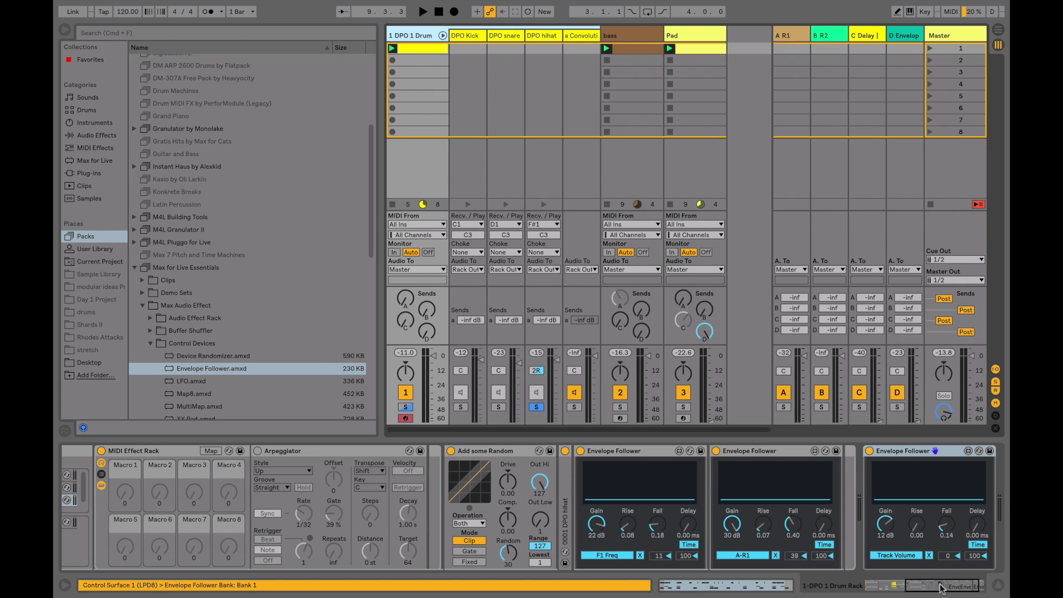
{"action": "left_click_drag", "start_coordinate": [941, 585], "coordinate": [897, 588]}
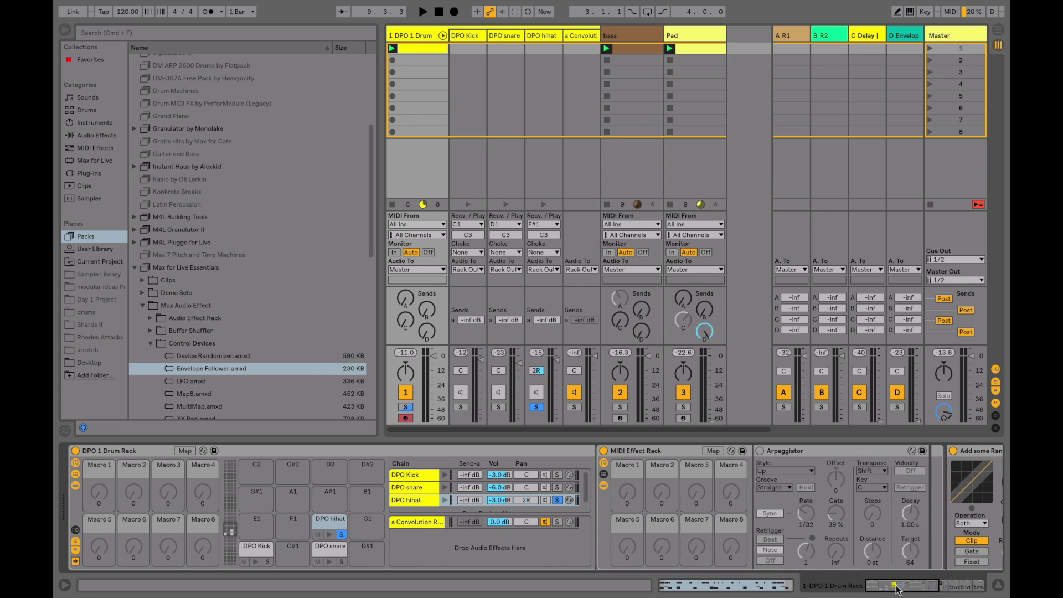
{"action": "left_click", "coordinate": [760, 450]}
{"action": "left_click", "coordinate": [626, 491]}
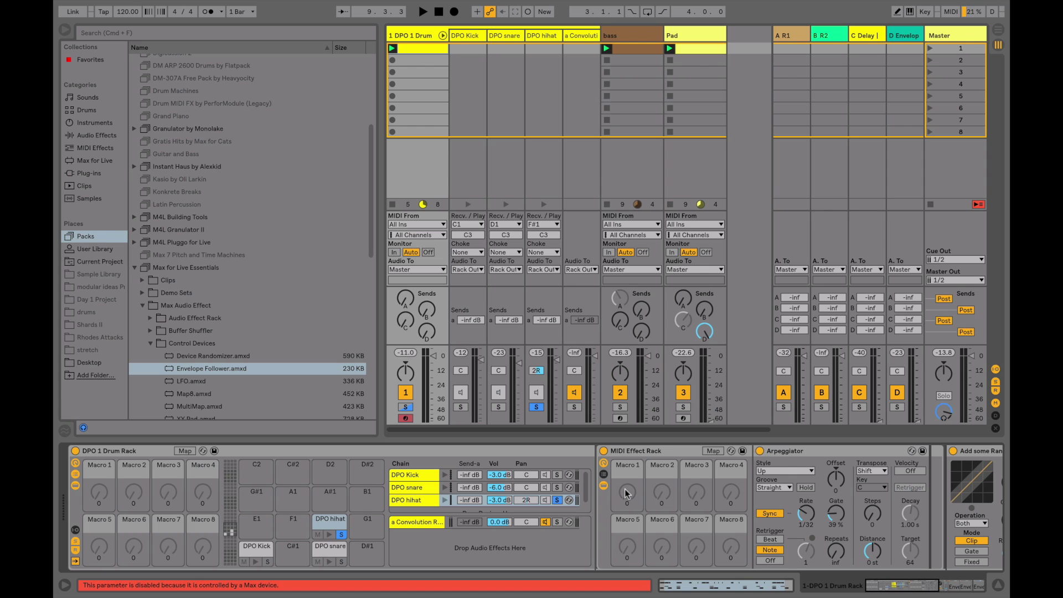
{"action": "right_click", "coordinate": [759, 451]}
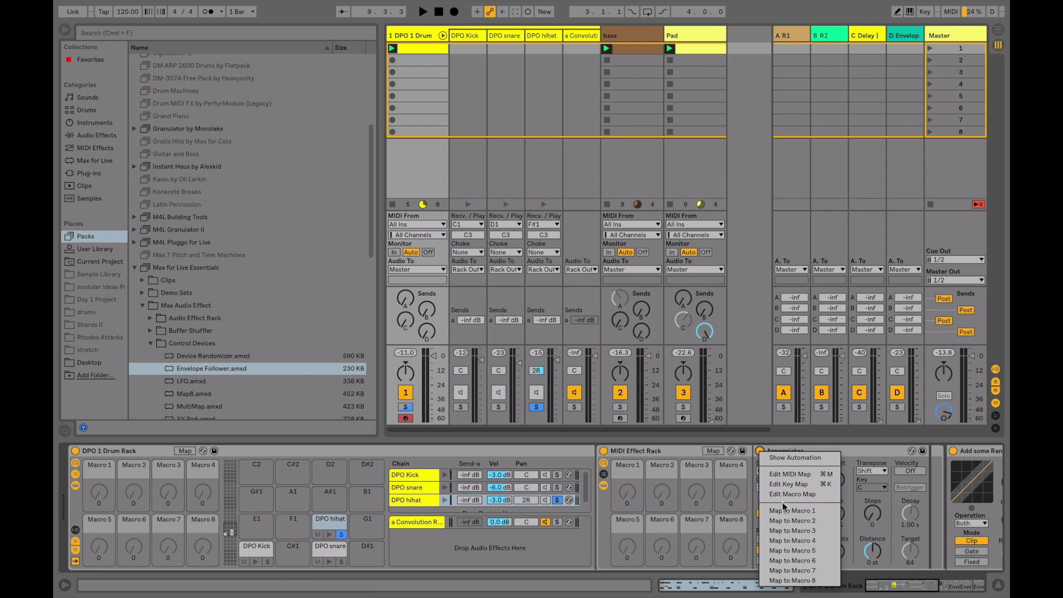
{"action": "left_click", "coordinate": [783, 509]}
{"action": "left_click", "coordinate": [617, 497]}
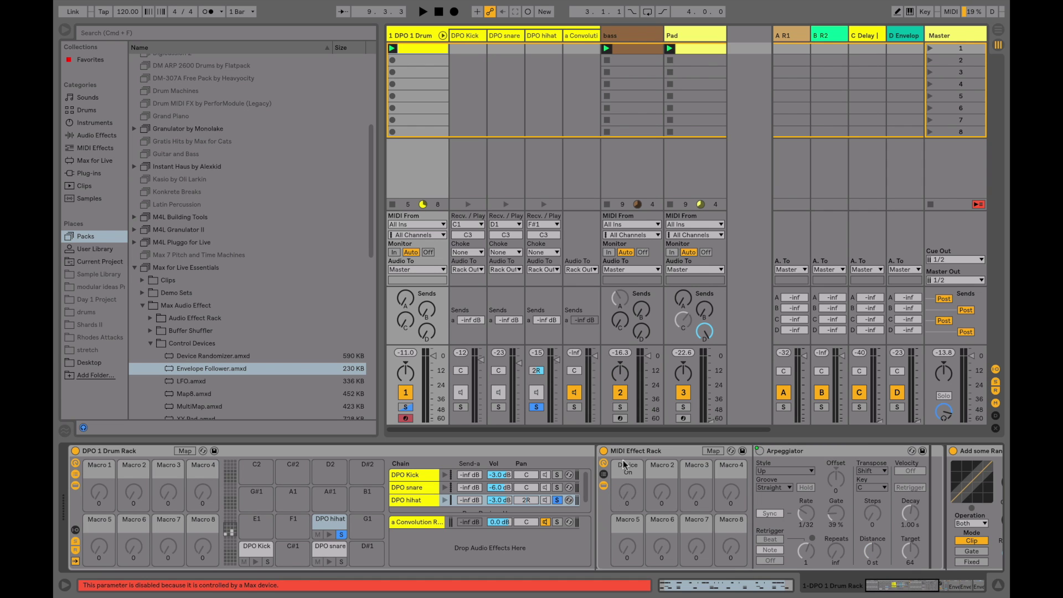
{"action": "right_click", "coordinate": [626, 496]}
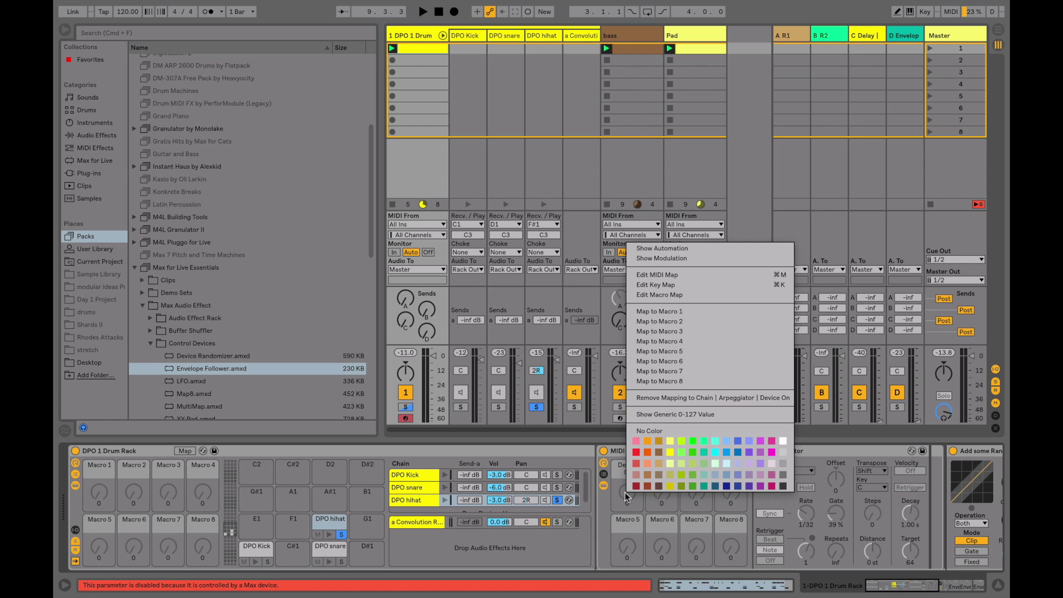
{"action": "left_click", "coordinate": [625, 495]}
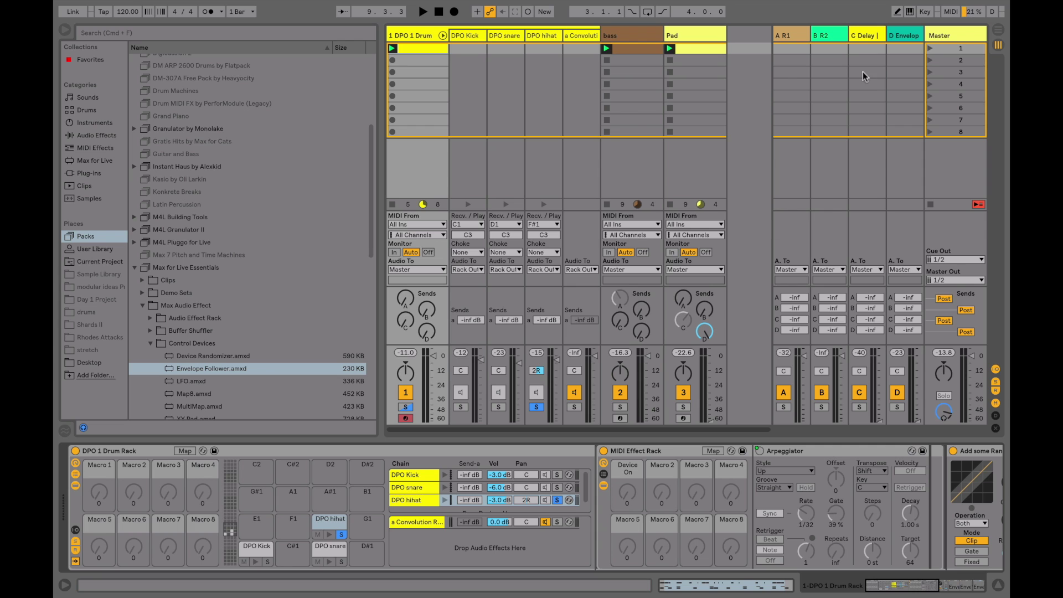
Step: Clear the D Envelope return's Envelope Follower mapping, then return to the DPO 1 Drum track
{"action": "left_click", "coordinate": [901, 32]}
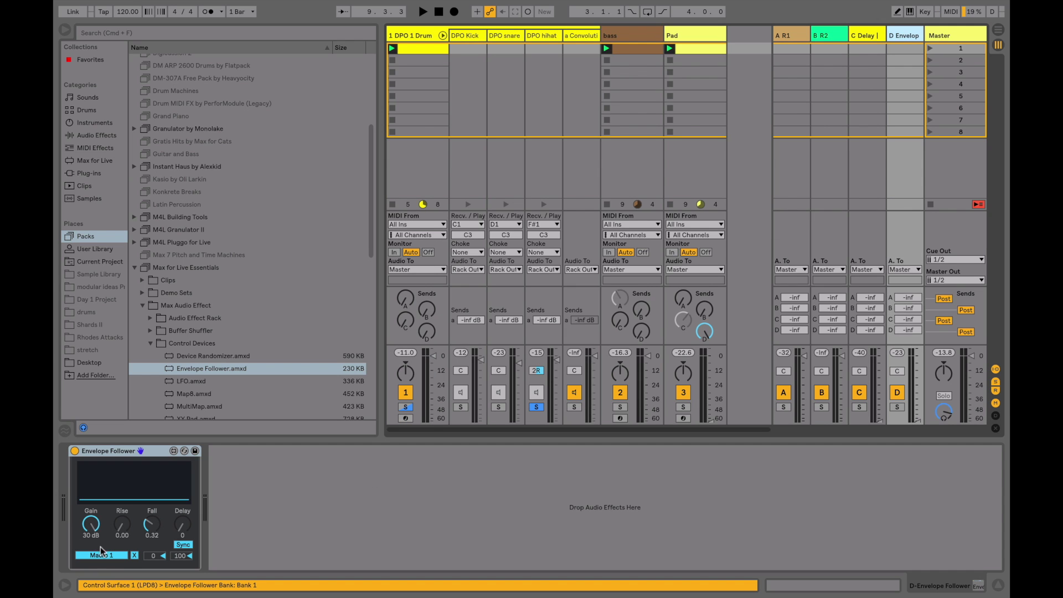
{"action": "left_click", "coordinate": [134, 555]}
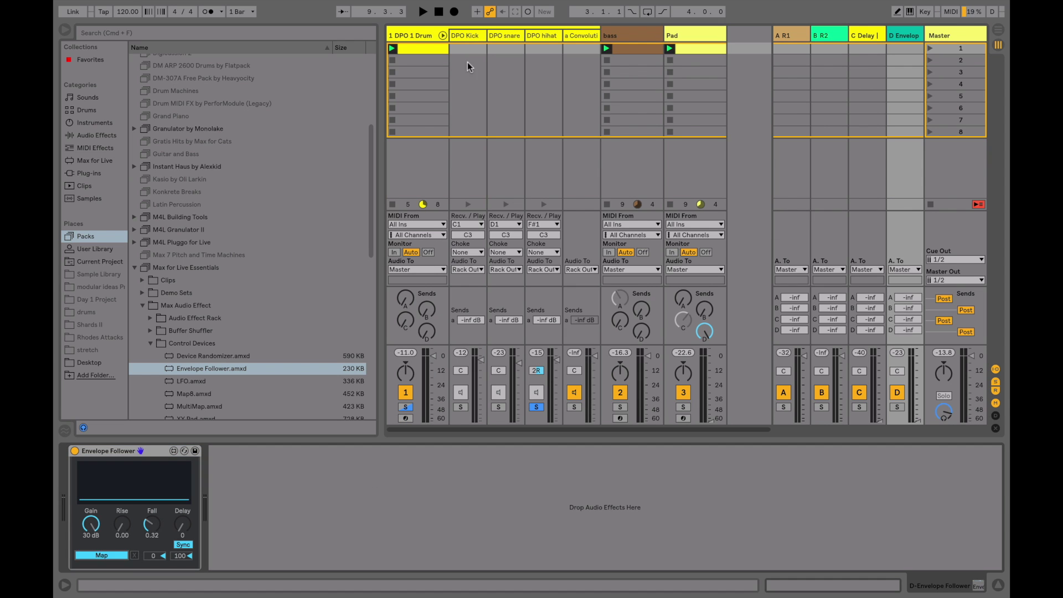
{"action": "left_click", "coordinate": [421, 36]}
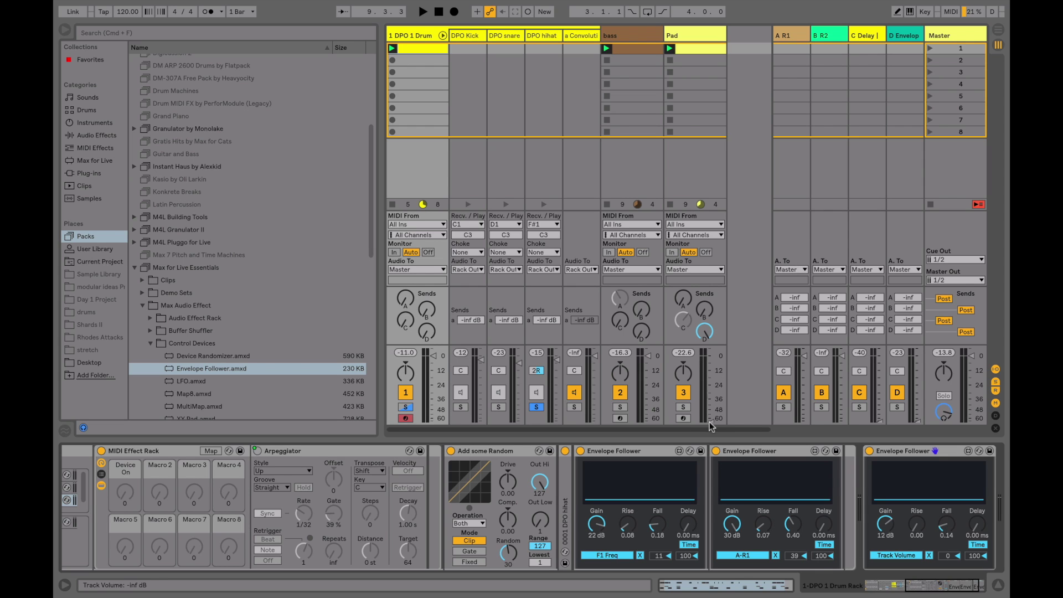
Step: Start playback and view return D's Envelope Follower, then the DPO hihat chain's devices
{"action": "key", "text": "space"}
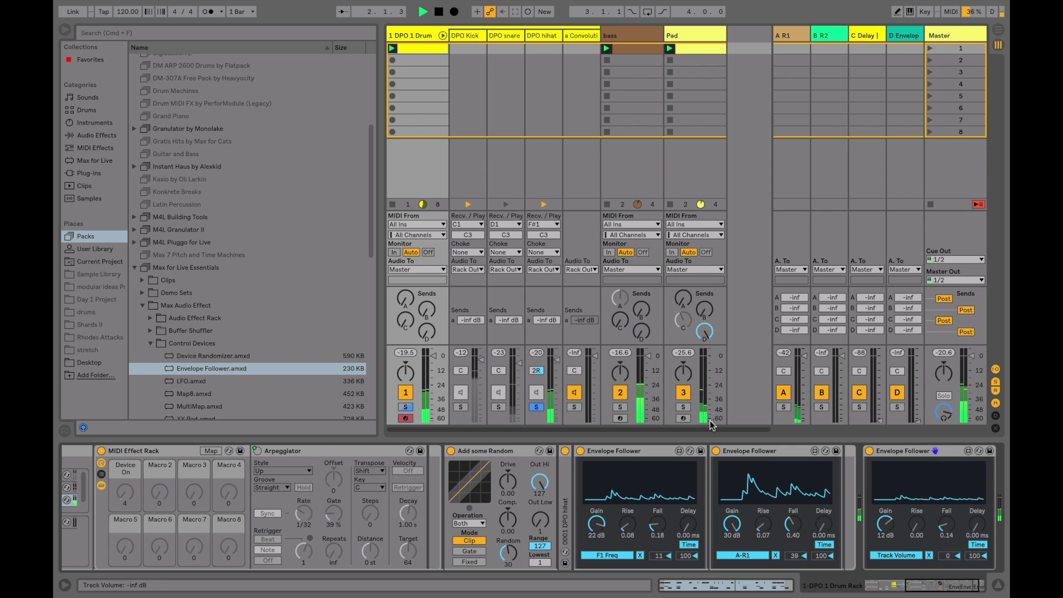
{"action": "left_click", "coordinate": [912, 32]}
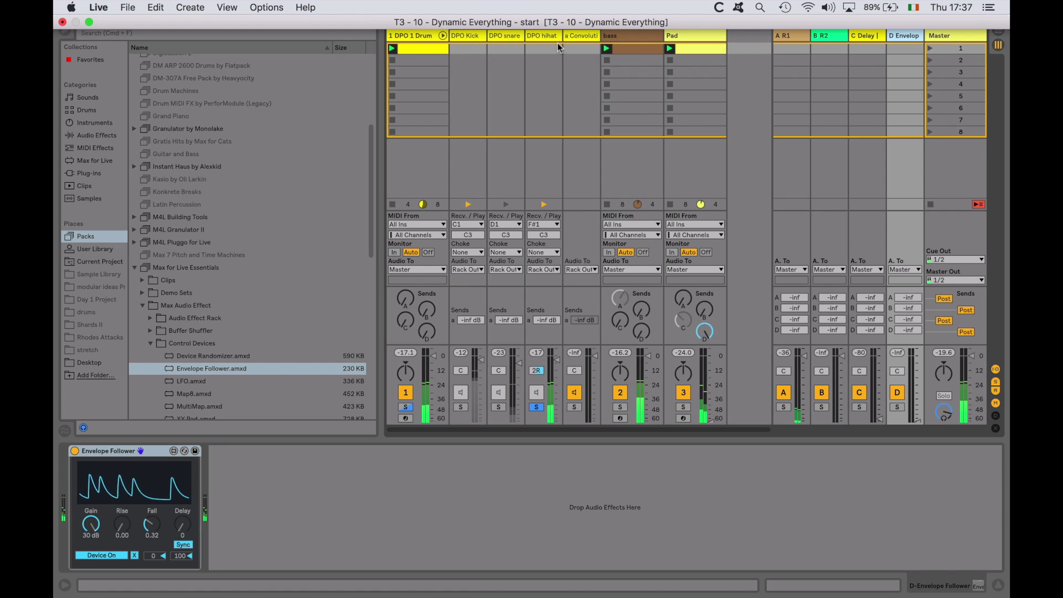
{"action": "left_click", "coordinate": [536, 77]}
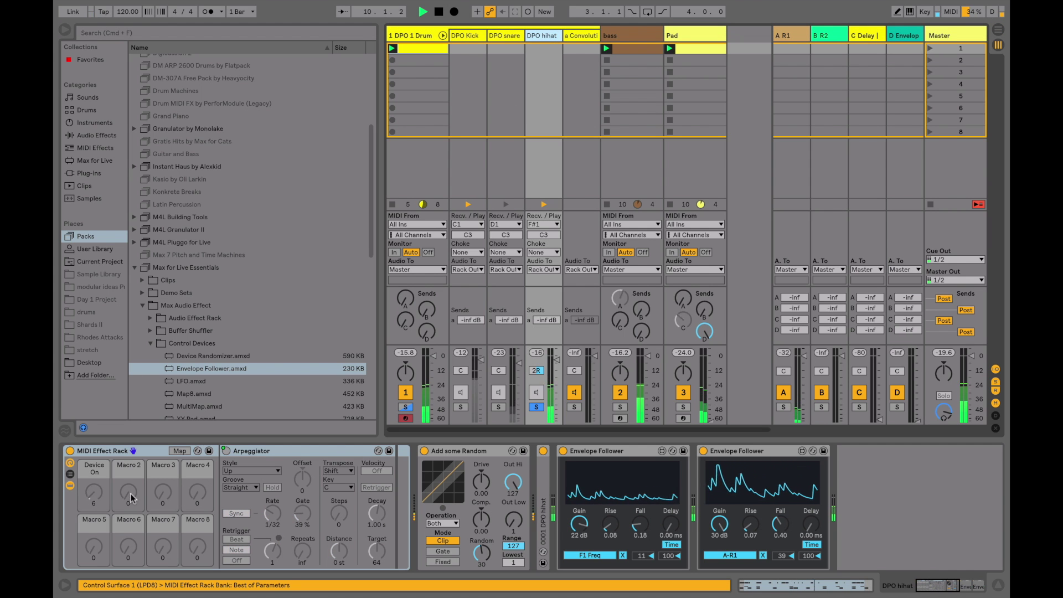
Step: In macro mapping mode, set the Arpeggiator Device On mapping's Max to 0 so it runs 64 to 0
{"action": "left_click", "coordinate": [95, 494]}
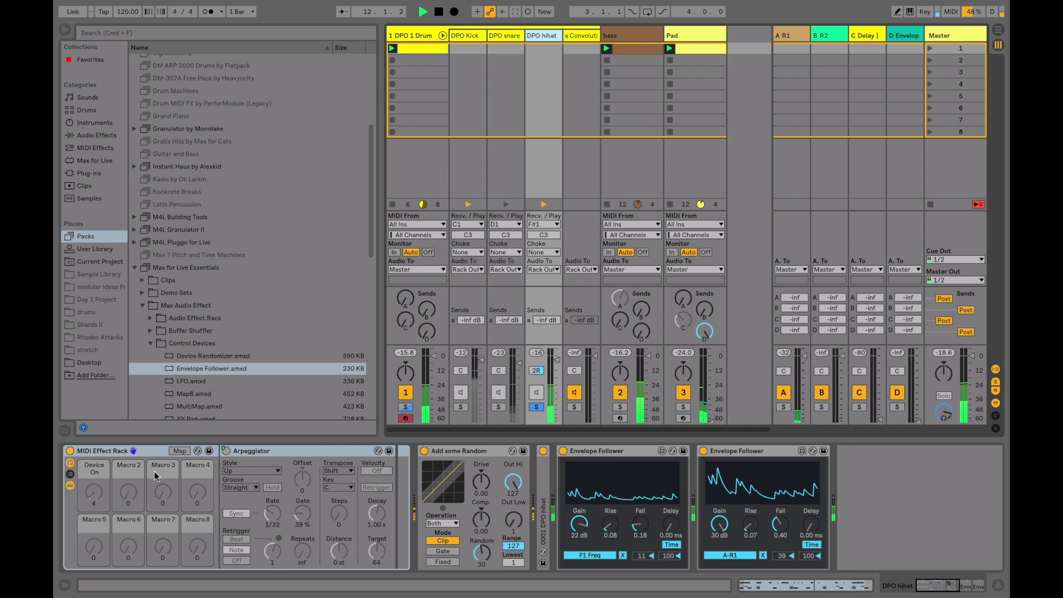
{"action": "left_click", "coordinate": [180, 451]}
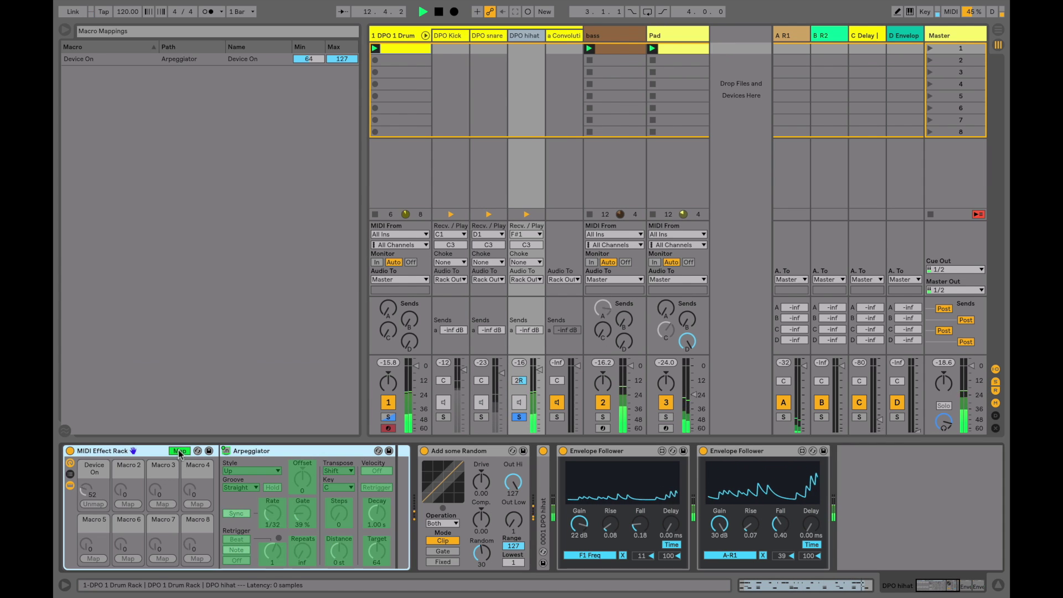
{"action": "left_click", "coordinate": [341, 59]}
{"action": "type", "text": "0"}
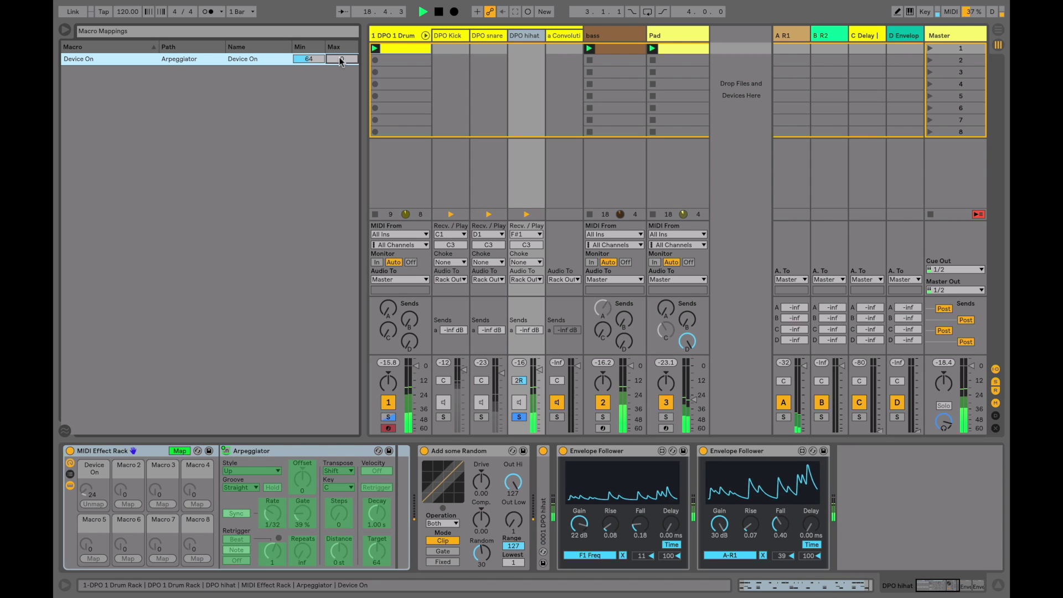
{"action": "key", "text": "Return"}
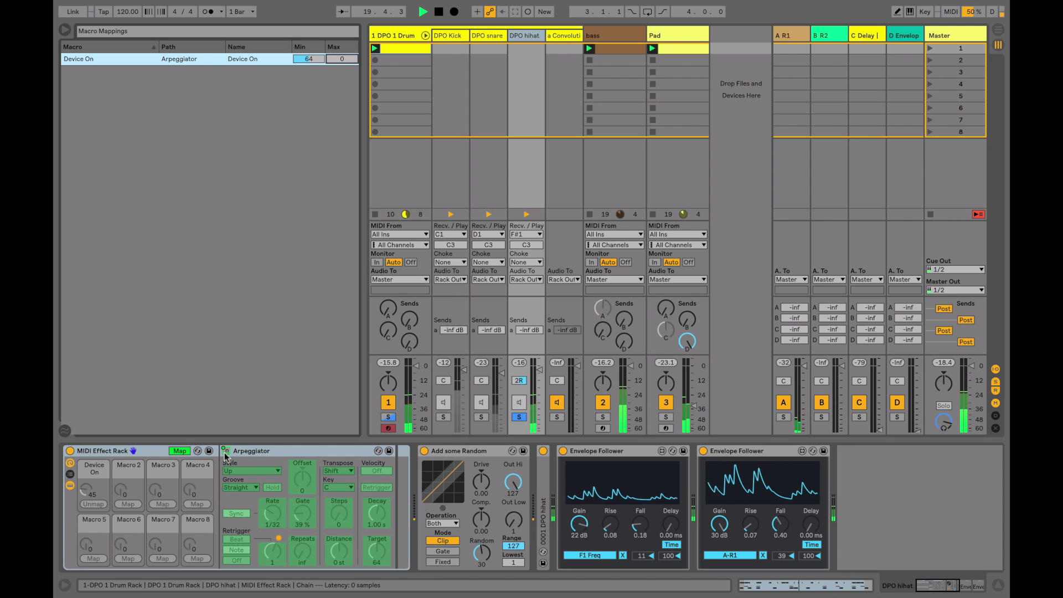
{"action": "left_click", "coordinate": [184, 451]}
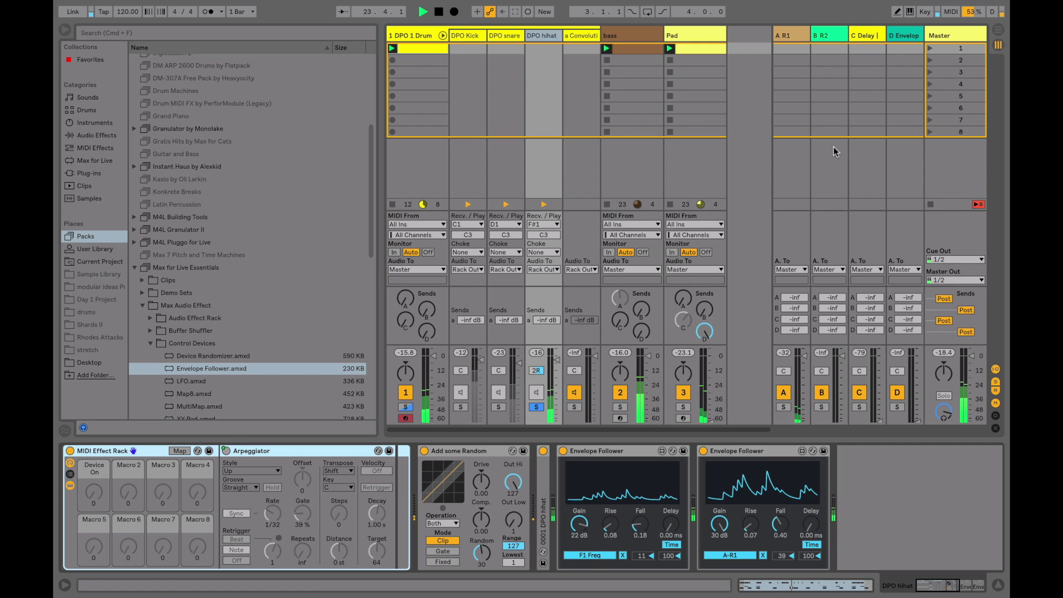
Step: Raise return D's Envelope Follower Fall to 0.53 and stop playback
{"action": "left_click", "coordinate": [906, 37]}
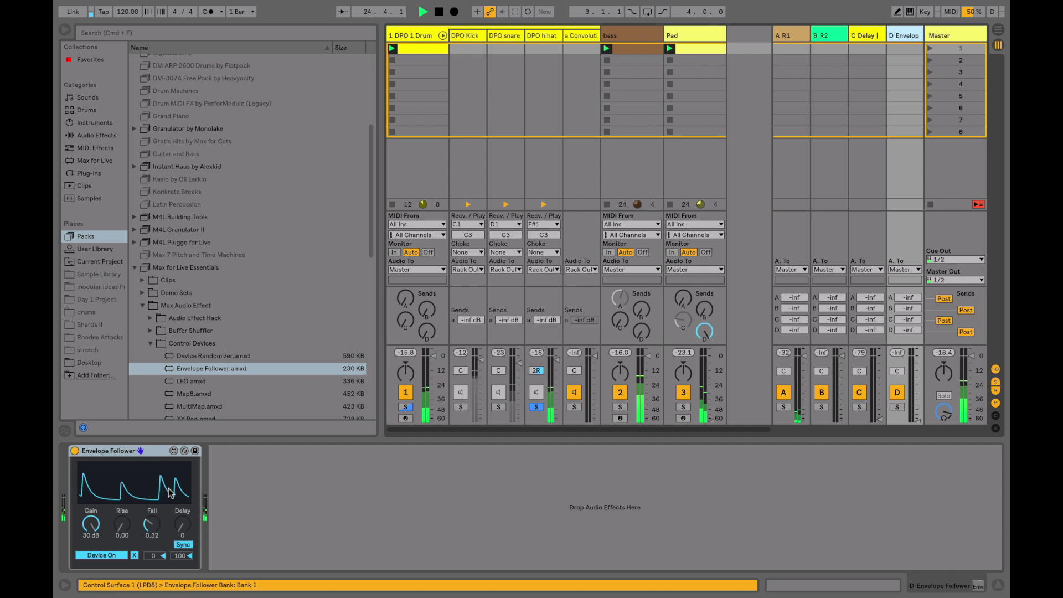
{"action": "left_click_drag", "start_coordinate": [150, 520], "coordinate": [149, 517]}
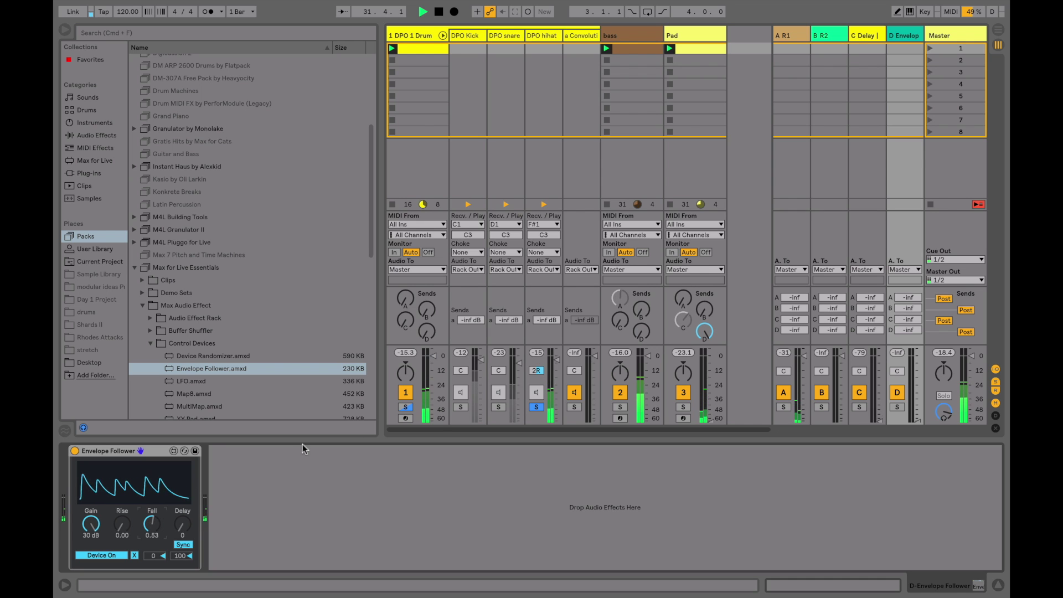
{"action": "key", "text": "space"}
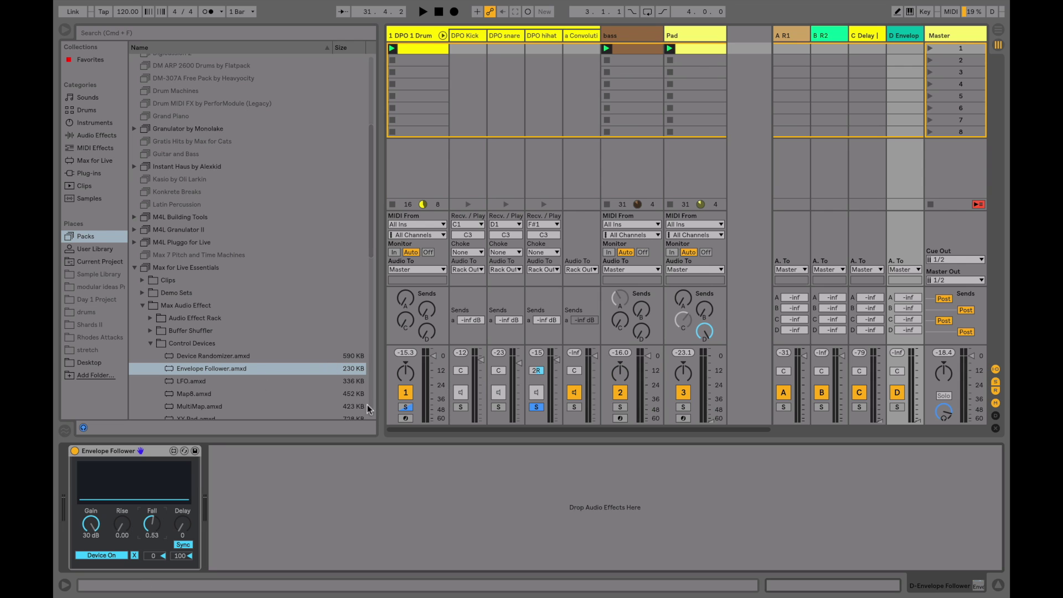
Step: Reactivate the kick, snare and hi-hat chains, restart playback, and open the DPO 1 Drum clip's notes
{"action": "left_click", "coordinate": [404, 407]}
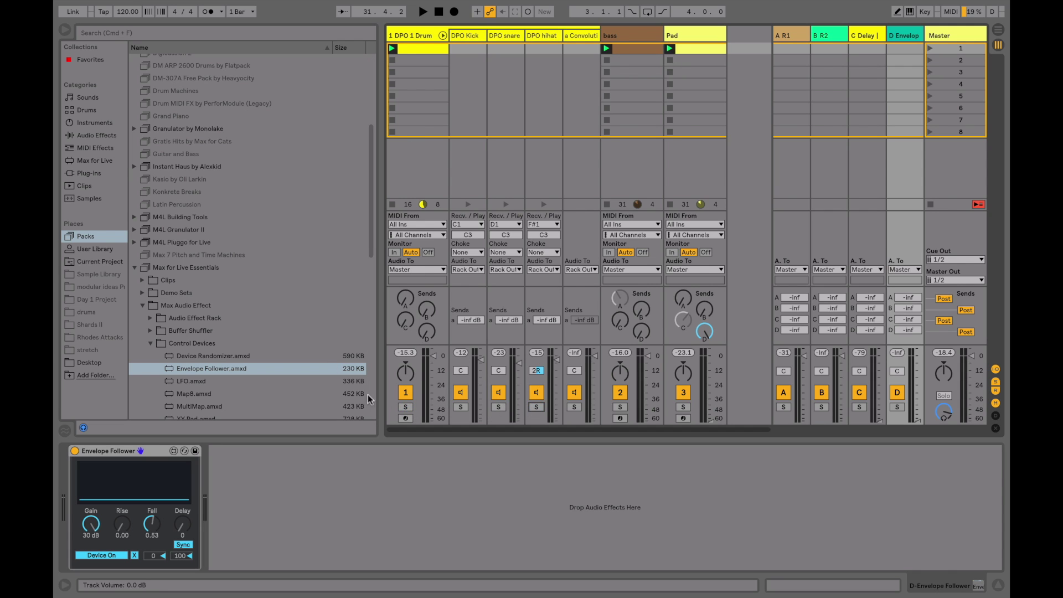
{"action": "key", "text": "space"}
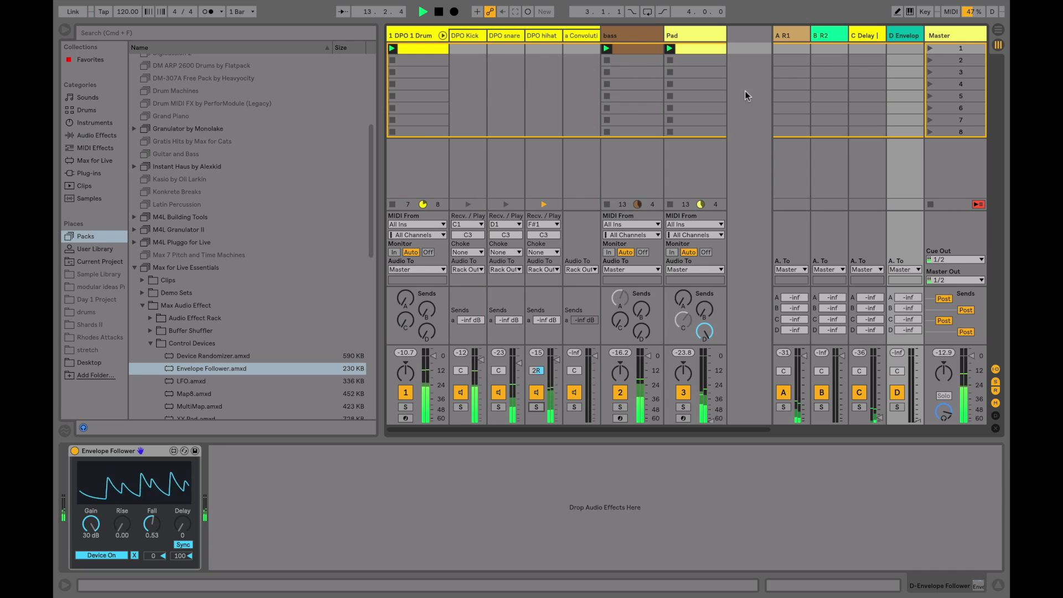
{"action": "double_click", "coordinate": [414, 48]}
{"action": "left_click", "coordinate": [304, 356]}
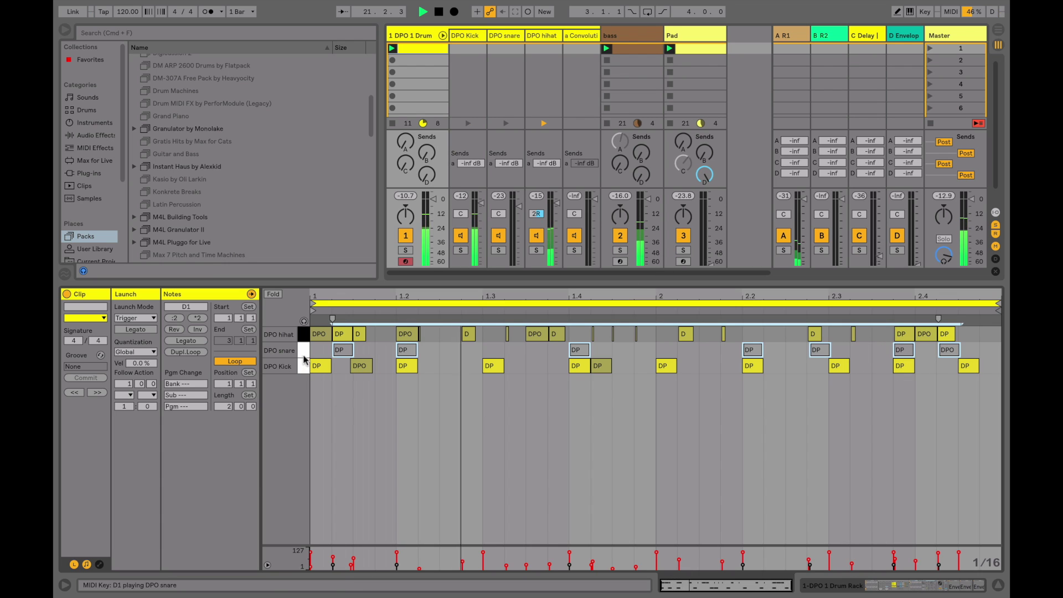
{"action": "left_click", "coordinate": [627, 355]}
{"action": "left_click", "coordinate": [586, 352]}
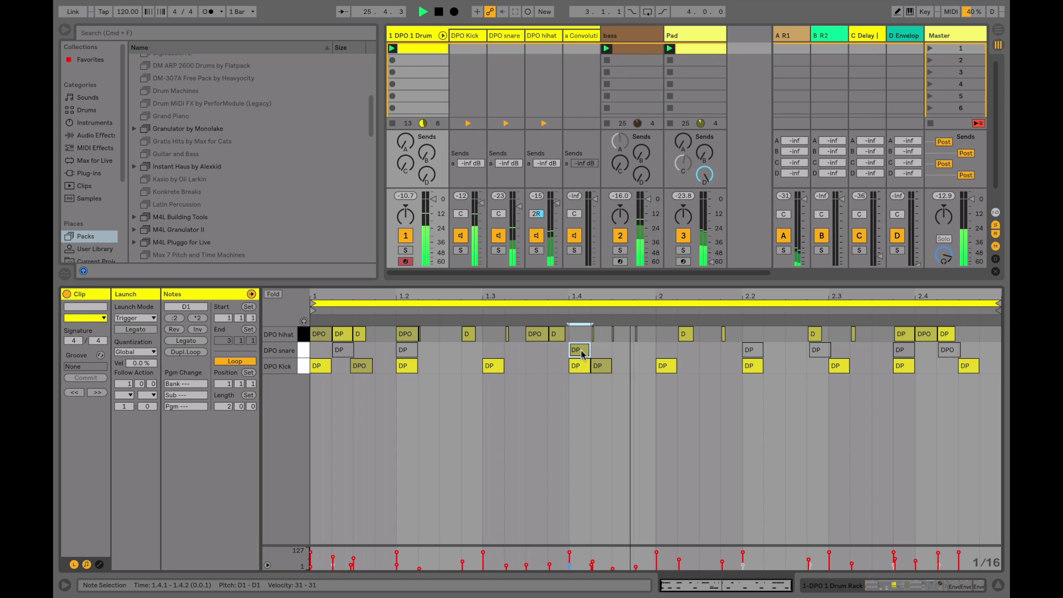
{"action": "left_click", "coordinate": [302, 350]}
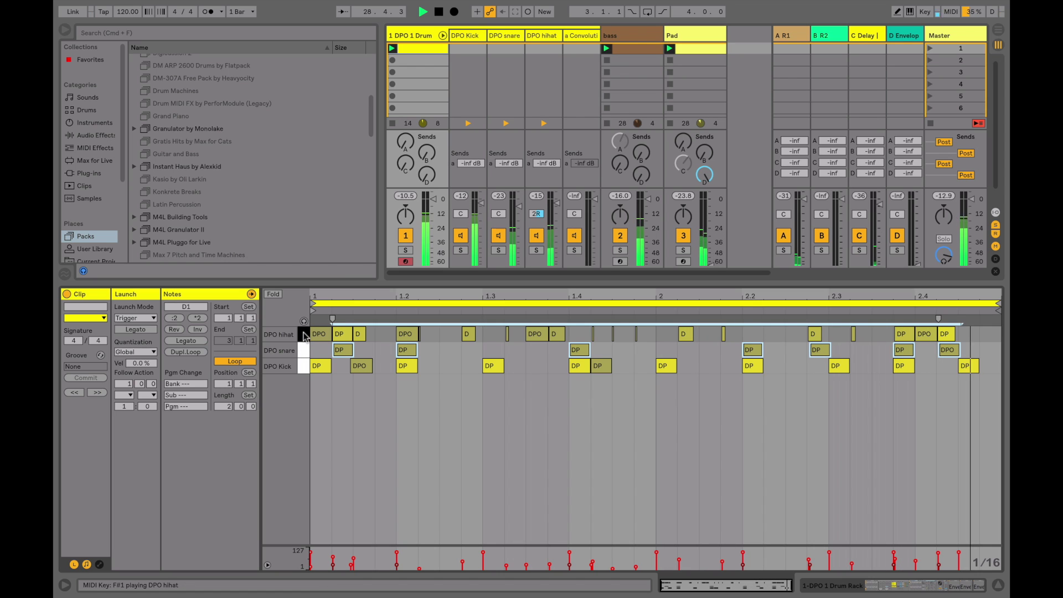
{"action": "left_click", "coordinate": [303, 335]}
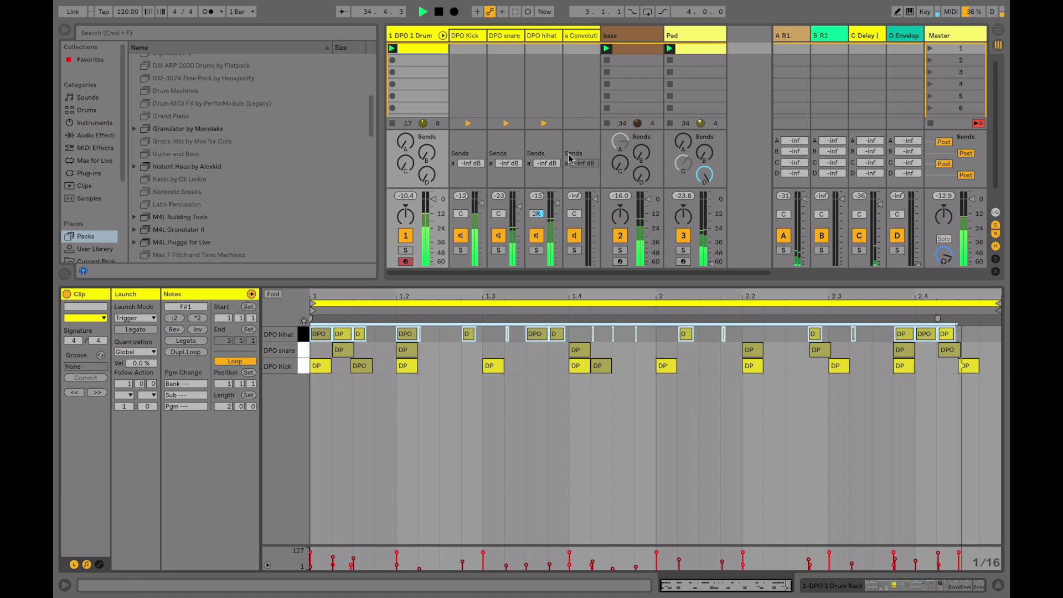
{"action": "left_click", "coordinate": [304, 367]}
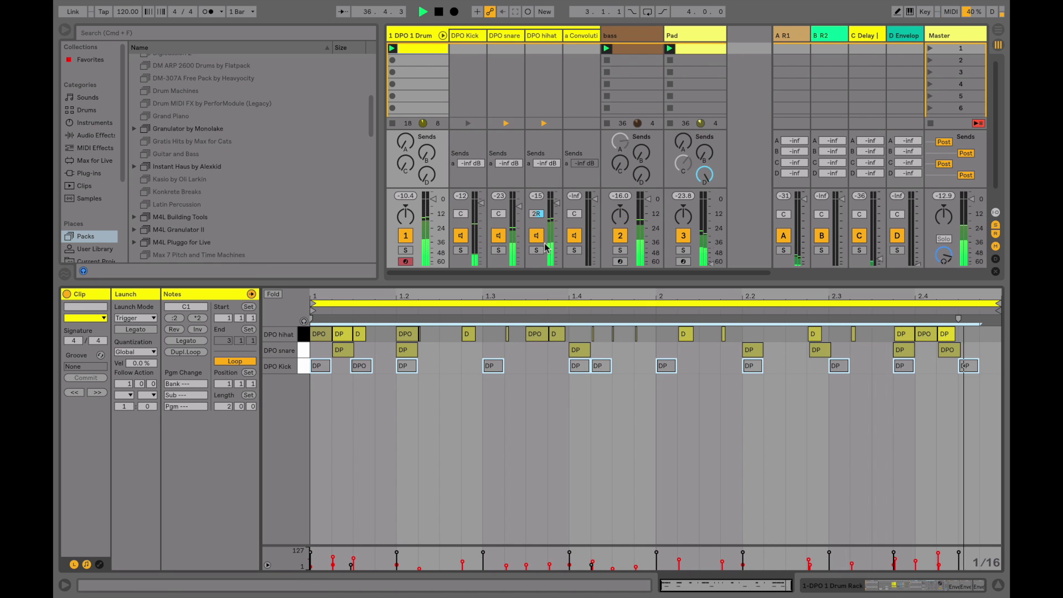